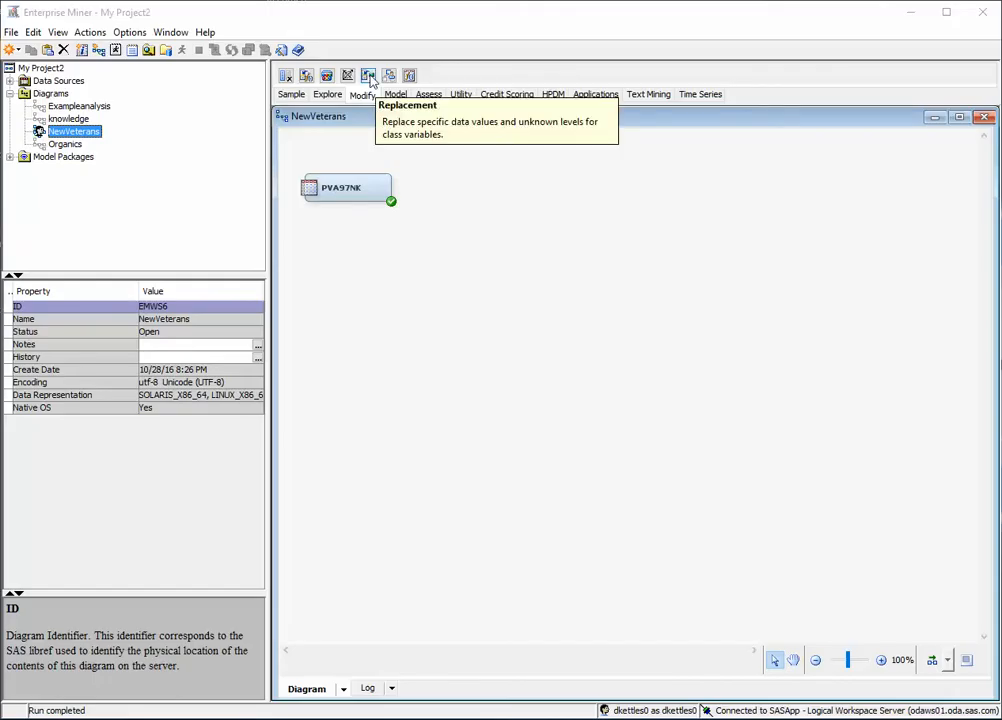
- Add a Replacement node to the NewVeterans diagram and connect the PVA97NK data source to it
left_click_drag(368, 75, 472, 177)
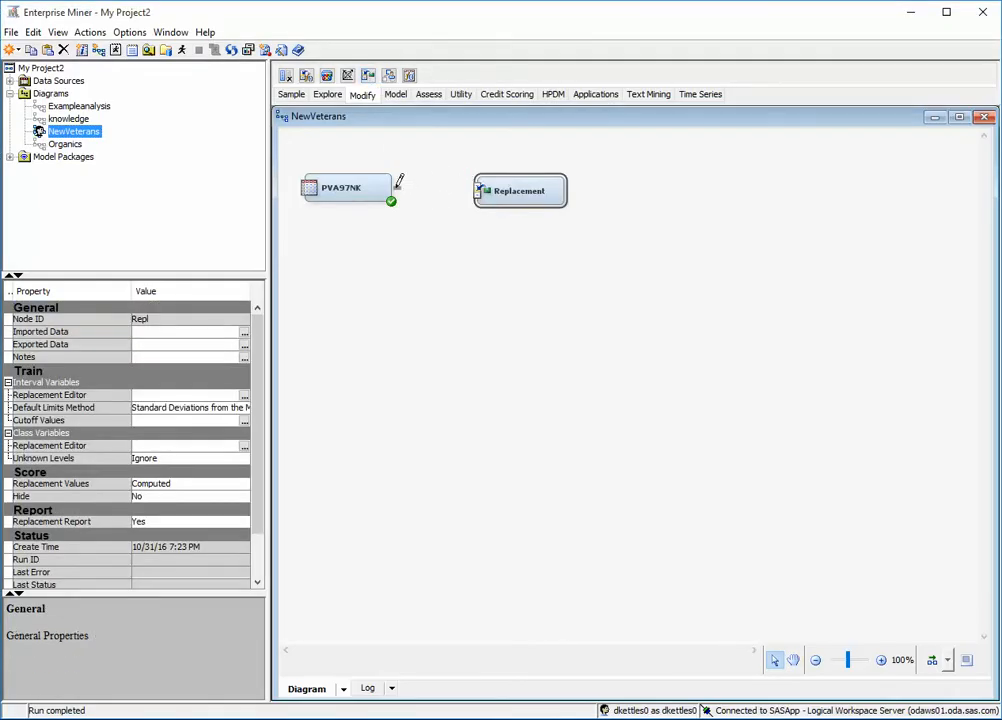
left_click_drag(395, 186, 515, 182)
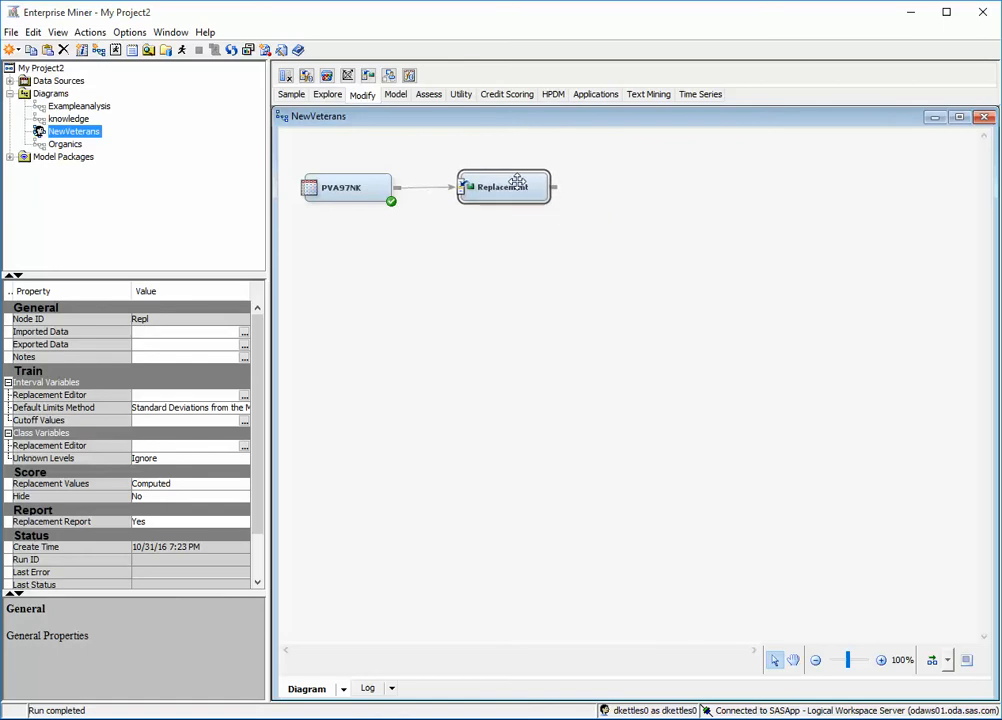
- Set the Replacement node's Replacement Values to Missing and the interval variables' Default Limits Method to None
left_click(185, 485)
left_click(197, 521)
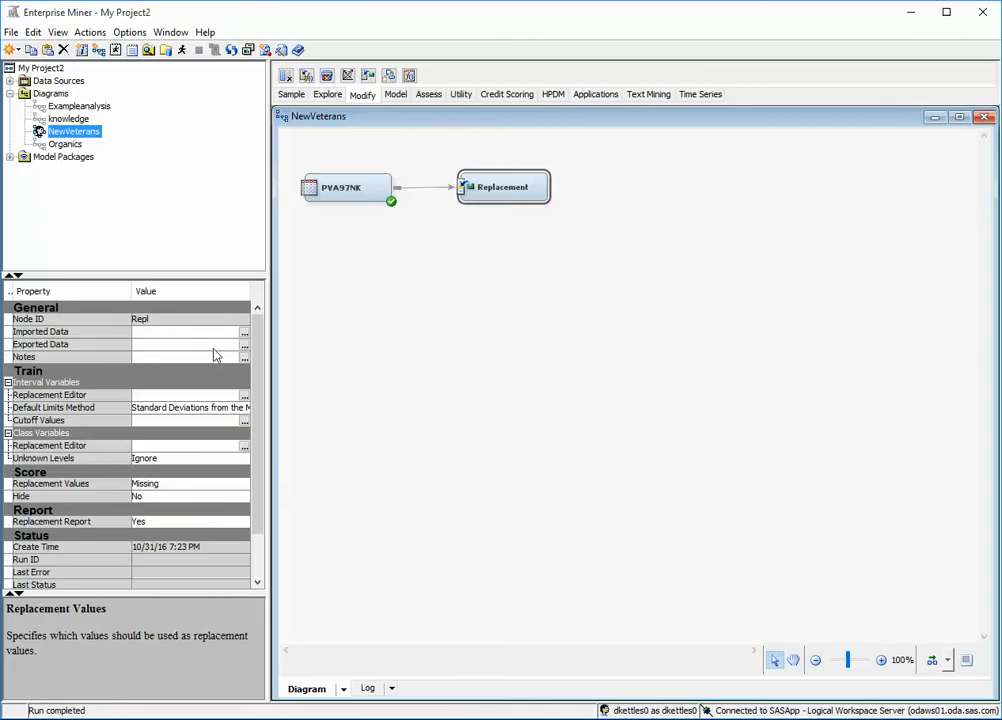
left_click(224, 409)
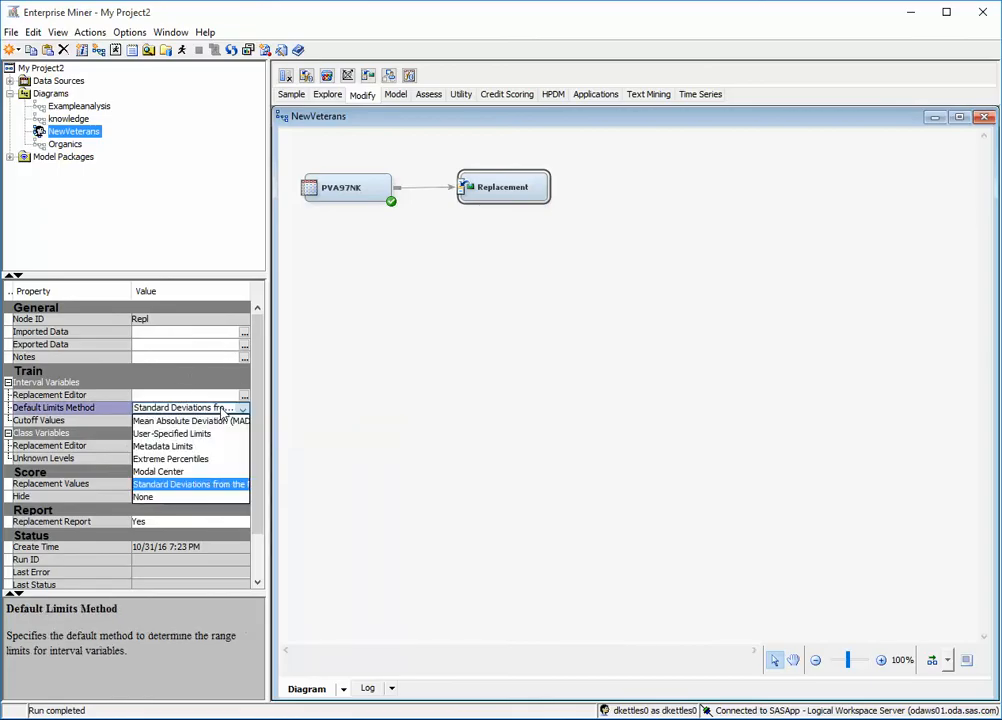
left_click(170, 500)
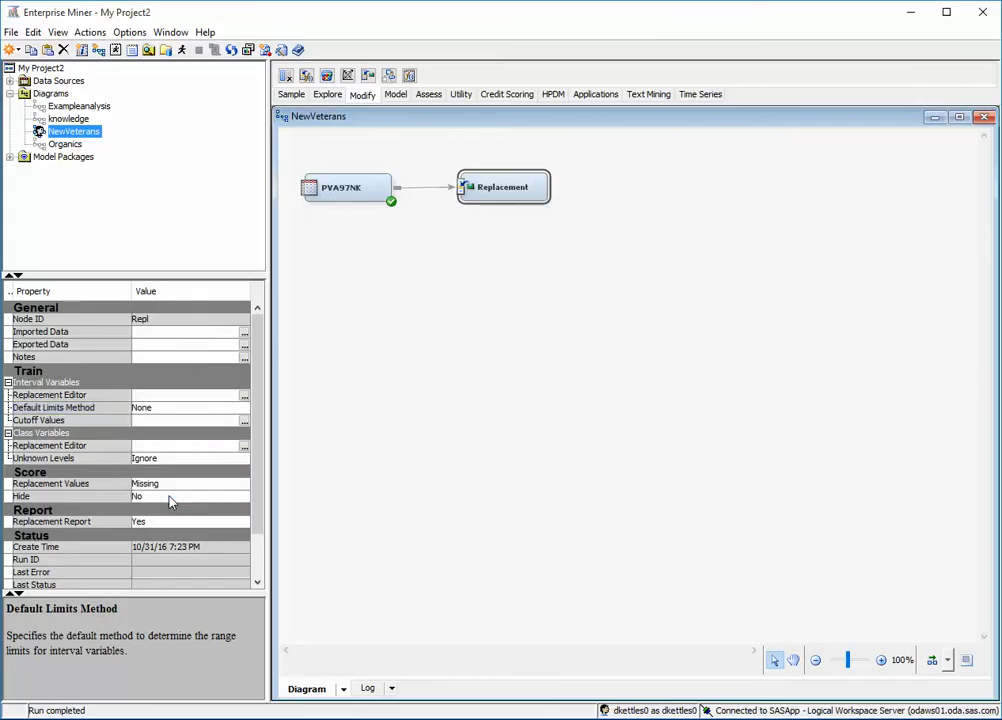
- In the interval variables' Replacement Editor, give DemMedIncome a User Specified limit method with a replacement lower limit of 1
left_click(179, 388)
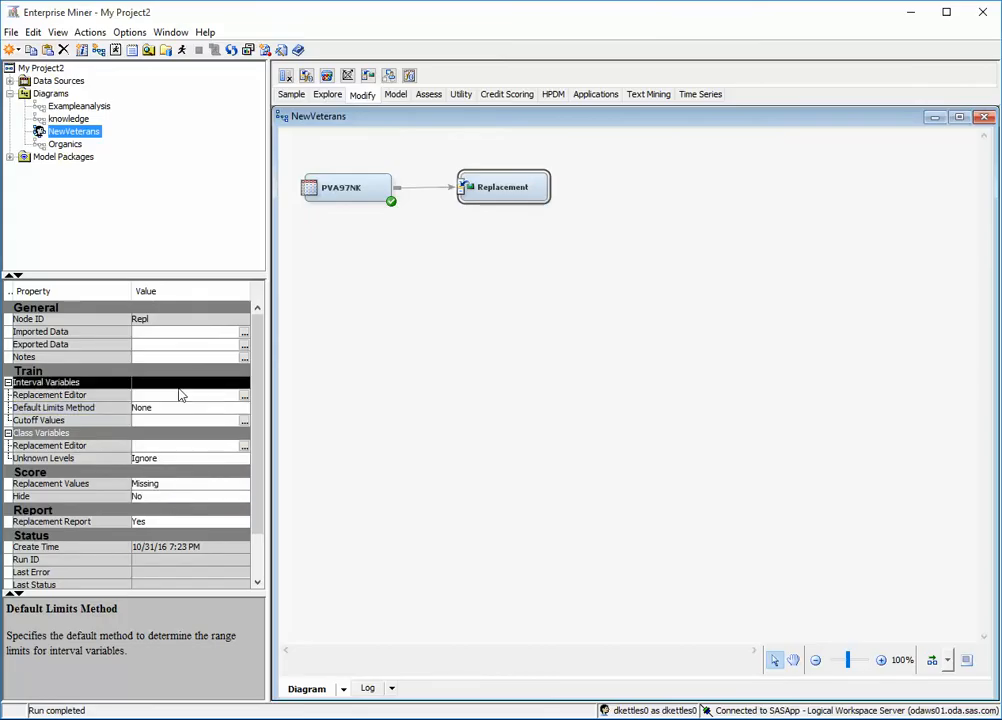
left_click(244, 397)
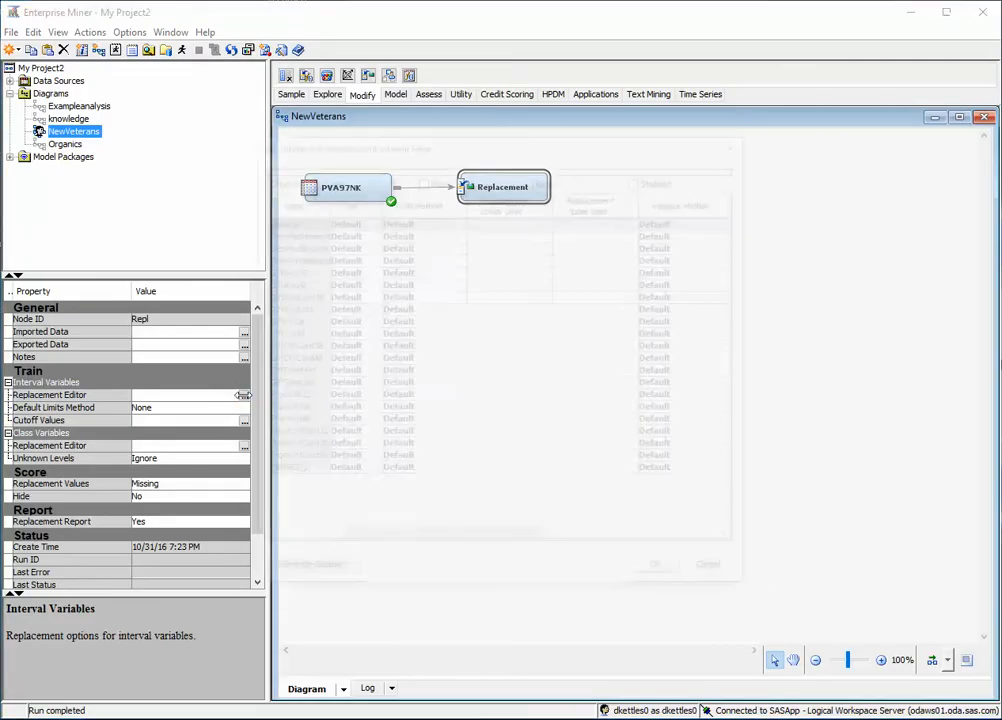
left_click(292, 246)
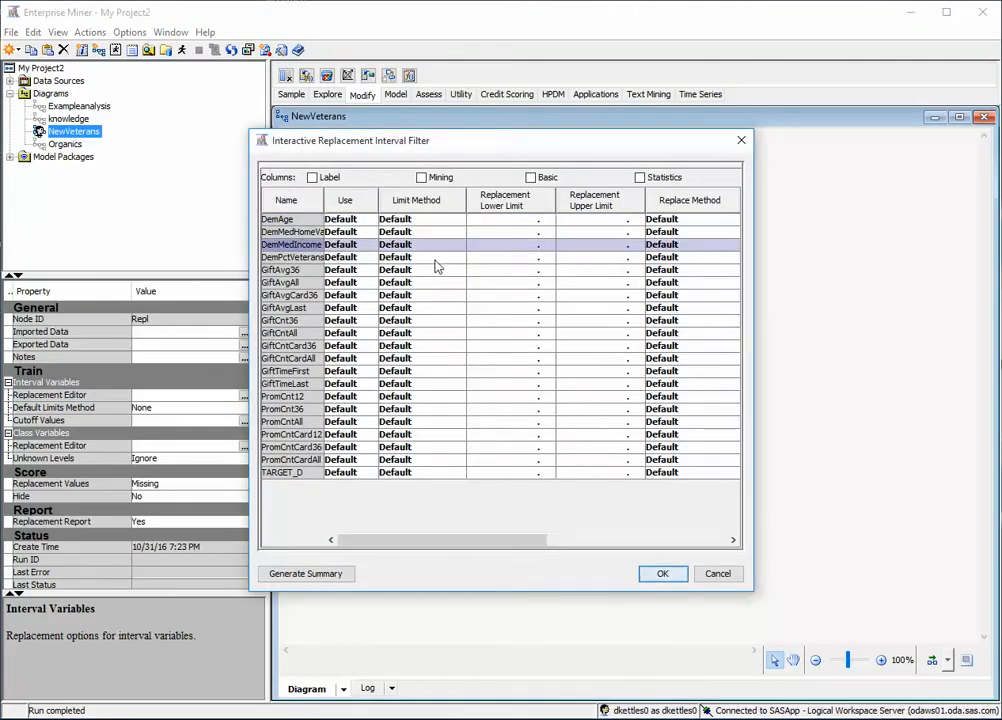
left_click(425, 246)
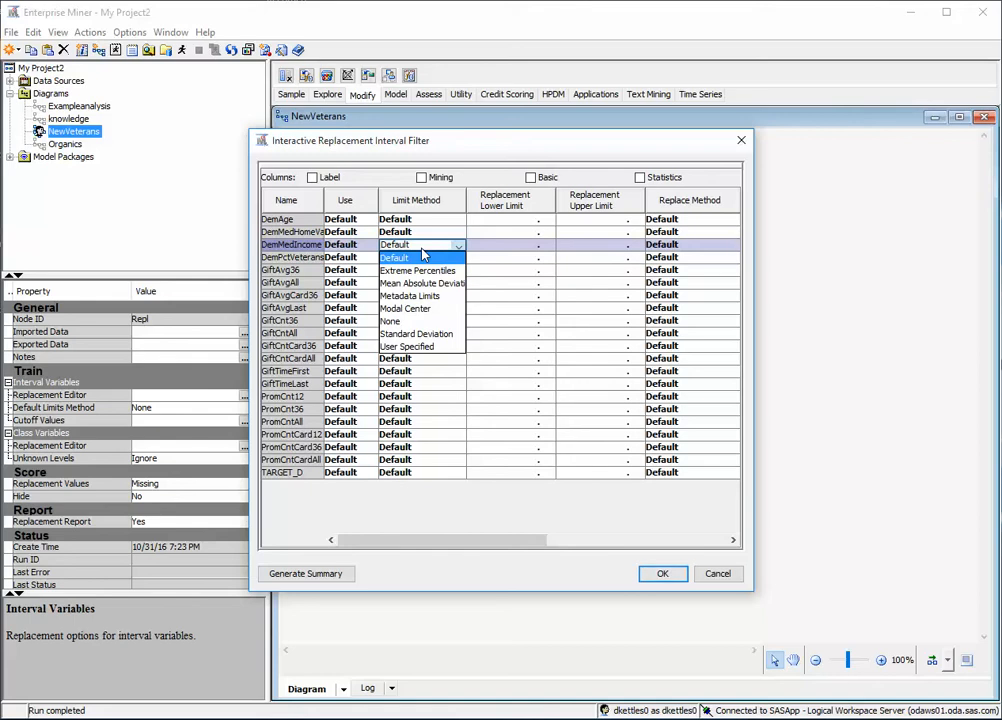
left_click(420, 346)
left_click(503, 243)
left_click_drag(513, 243, 438, 244)
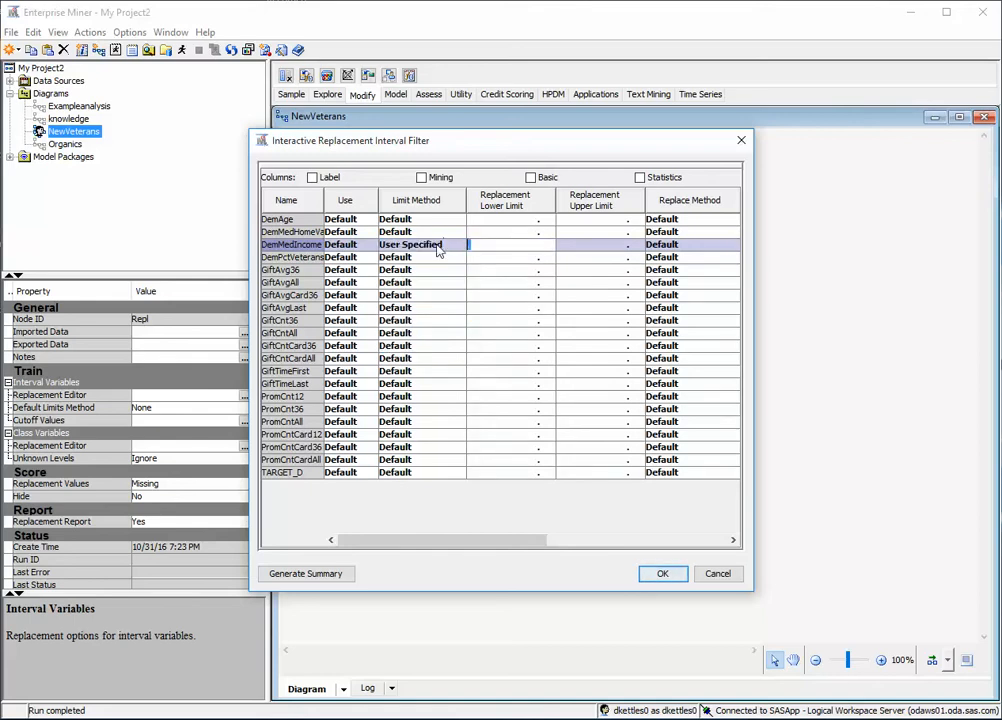
type("1")
left_click(545, 150)
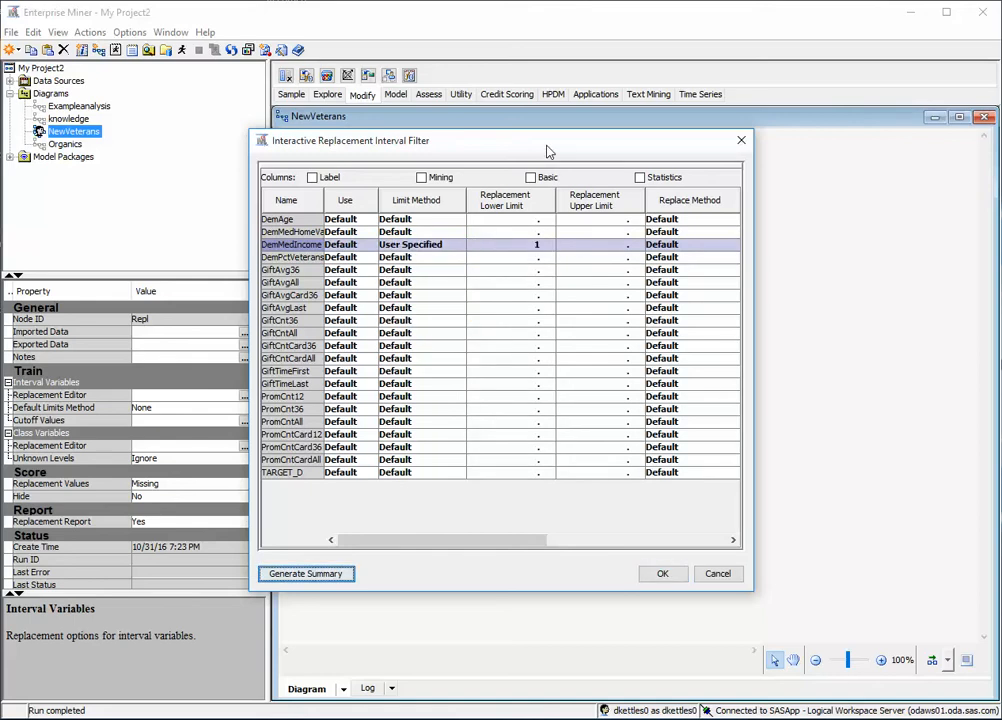
left_click(675, 579)
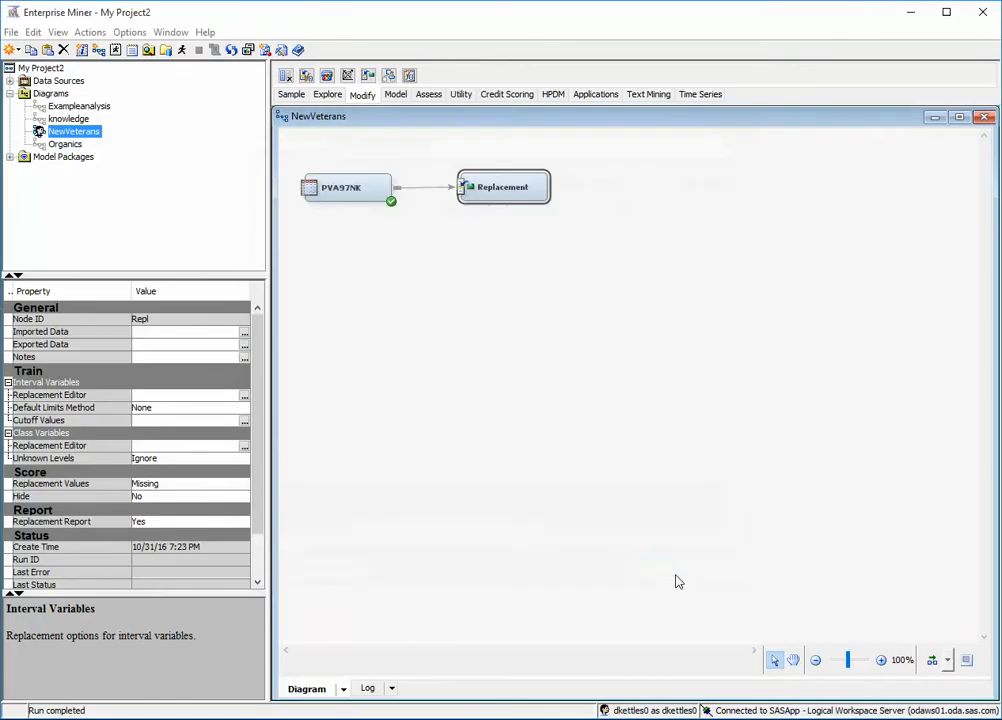
- Run the path through the Replacement node
right_click(494, 187)
left_click(520, 216)
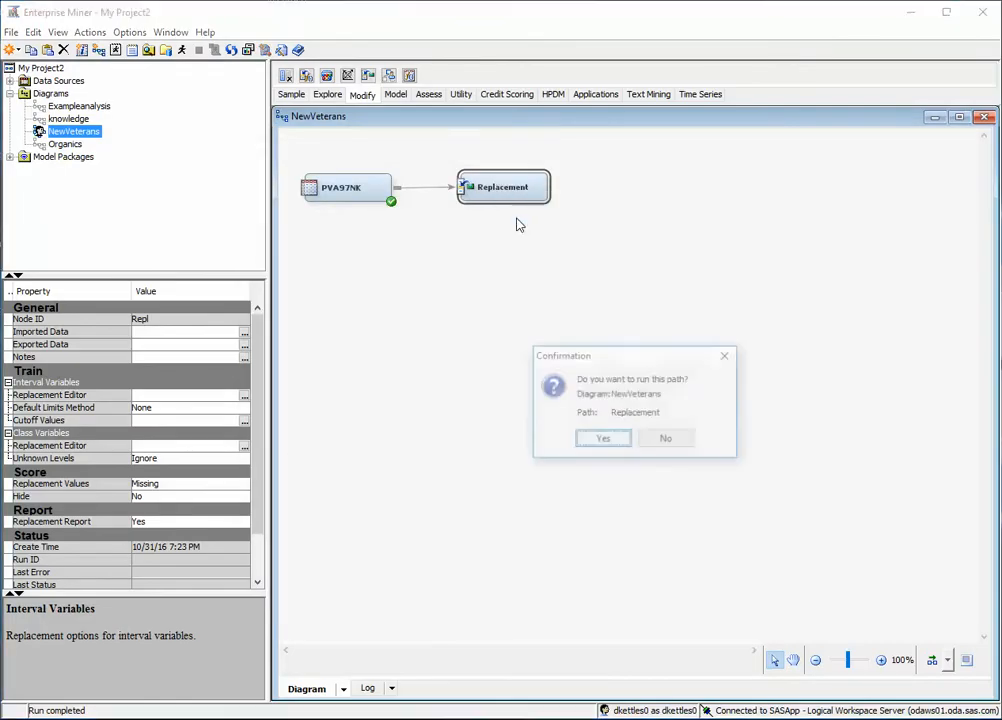
left_click(600, 441)
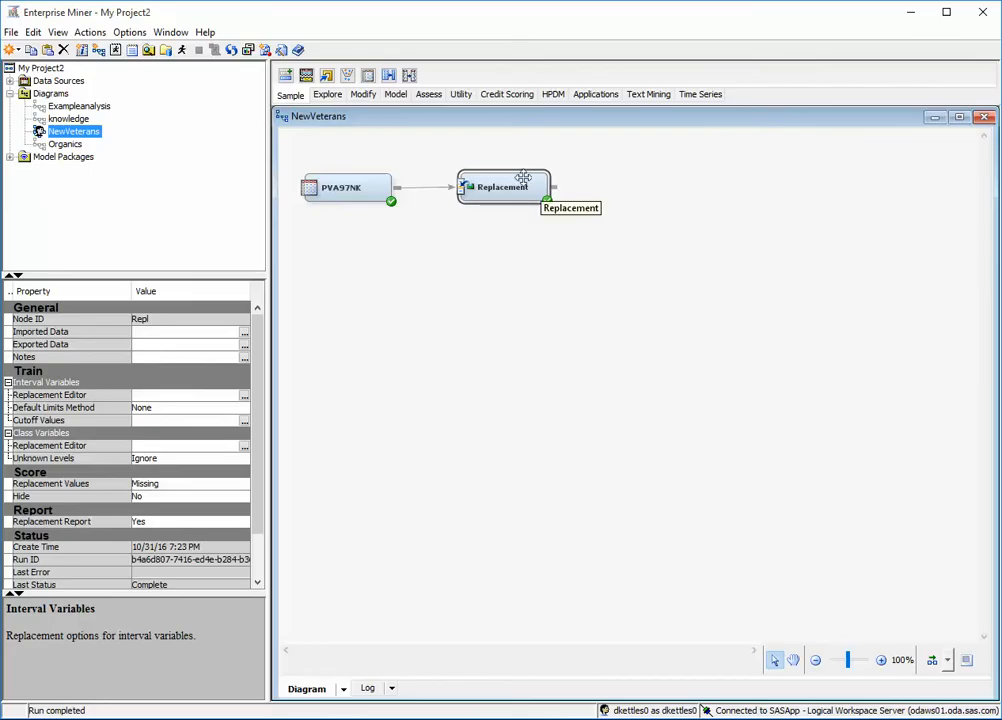
- Add a Data Partition node after the Replacement node and allocate 50 to training, 50 to validation and 0 to test
left_click_drag(511, 176, 489, 177)
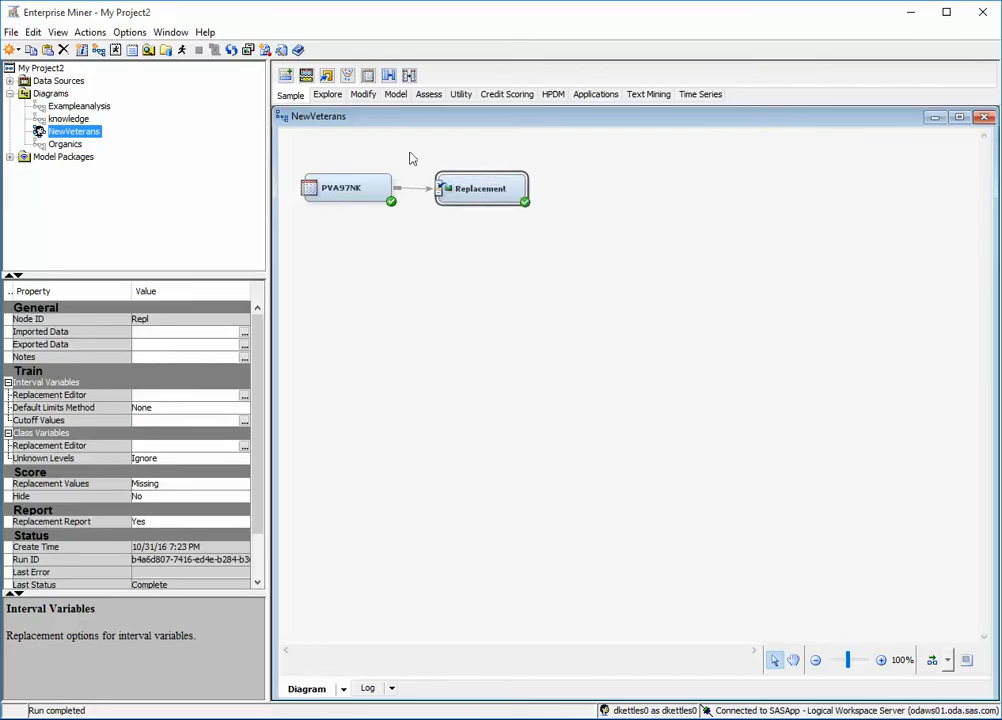
mouse_move(306, 75)
left_mouse_down()
mouse_move(499, 134)
mouse_move(599, 192)
mouse_move(620, 188)
mouse_move(616, 179)
mouse_move(580, 185)
mouse_move(590, 188)
left_mouse_up()
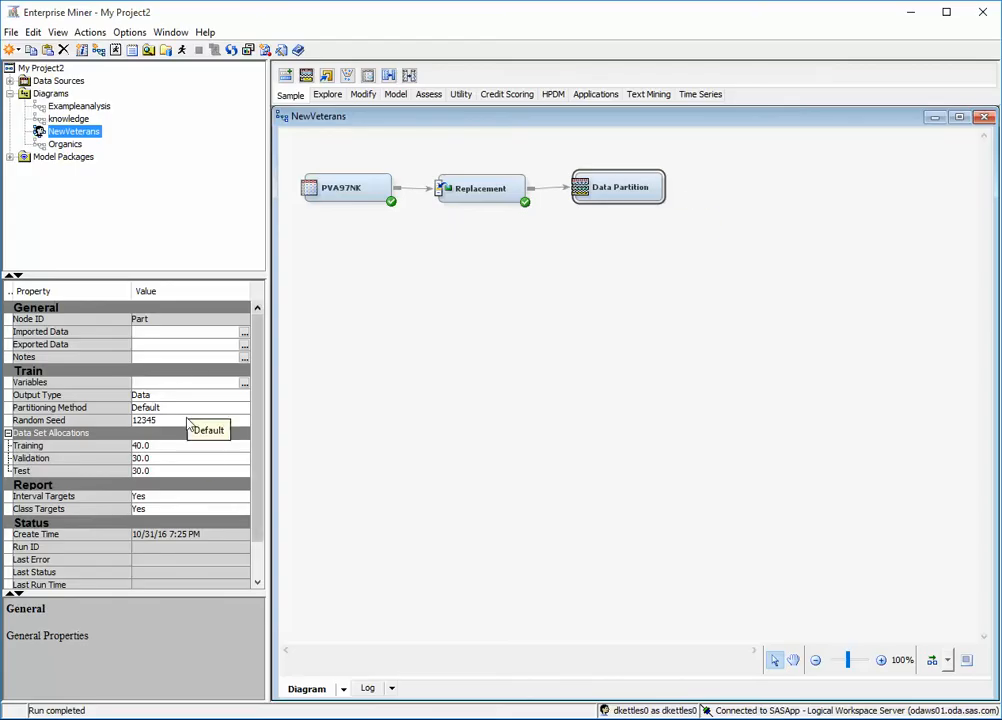
left_click(172, 447)
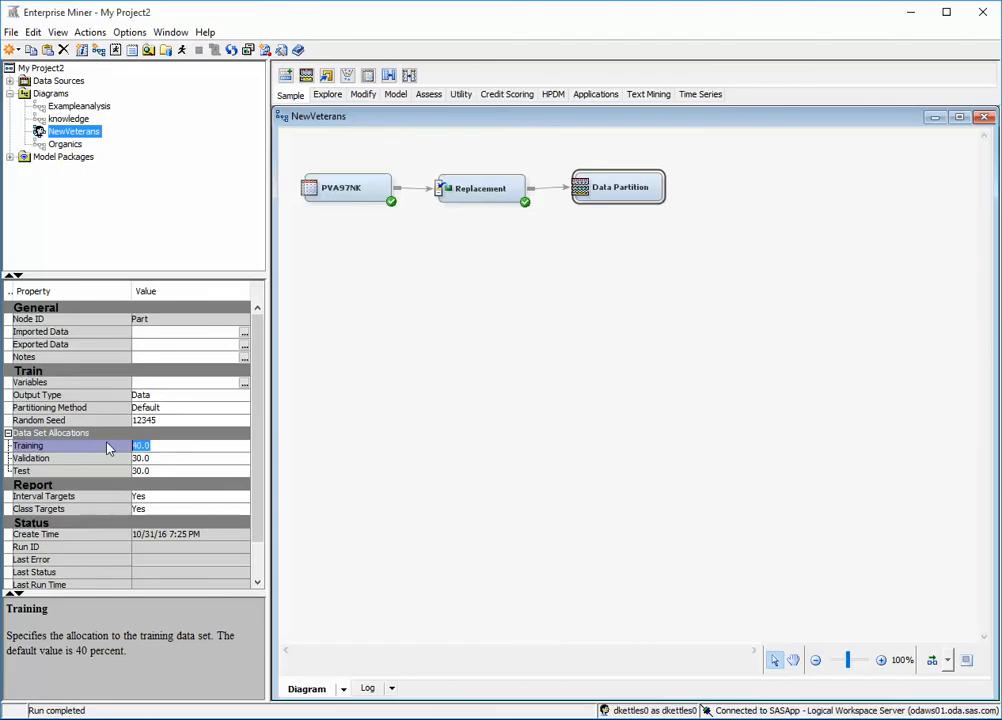
type("50")
key("Return")
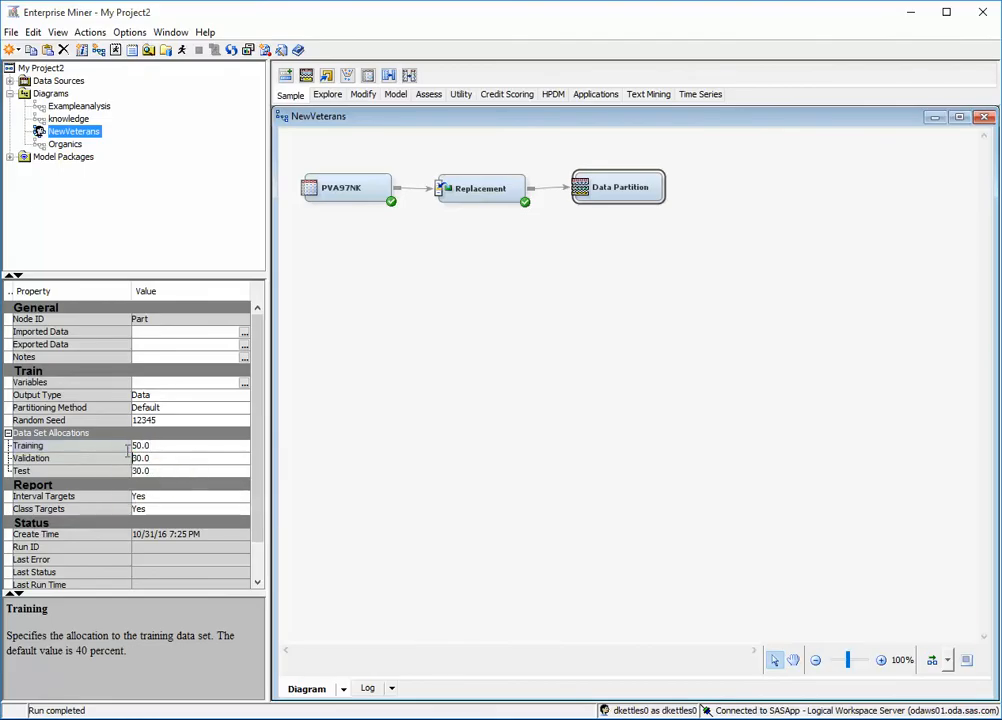
left_click(158, 459)
type("50")
left_click(167, 471)
type("0")
key("Return")
- Run the path through the Data Partition node
right_click(595, 191)
left_click(610, 243)
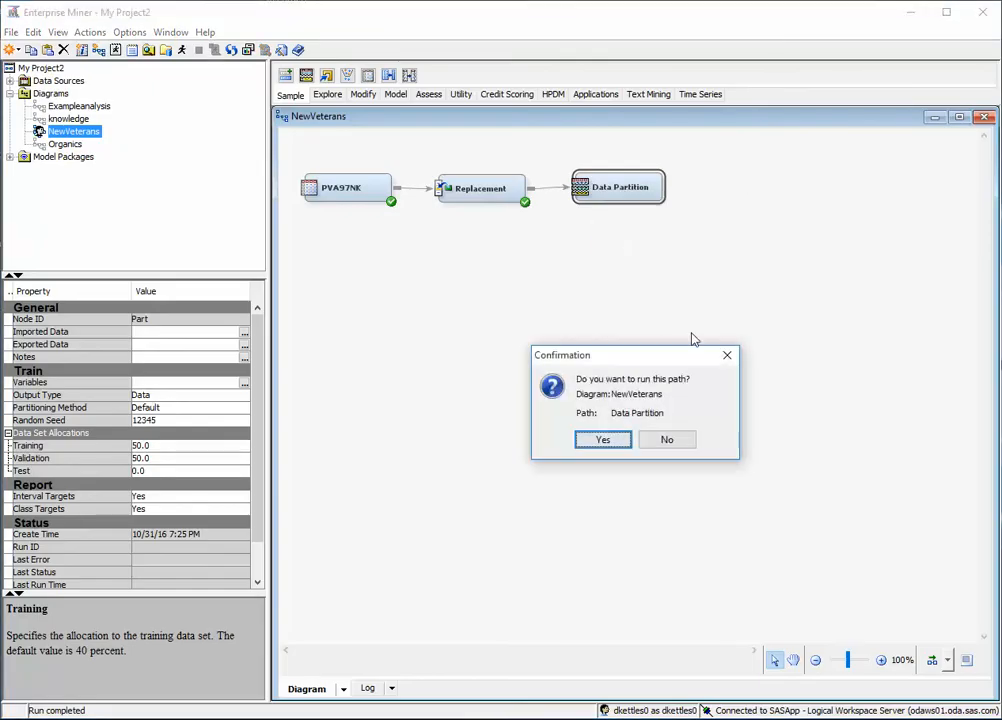
left_click(603, 441)
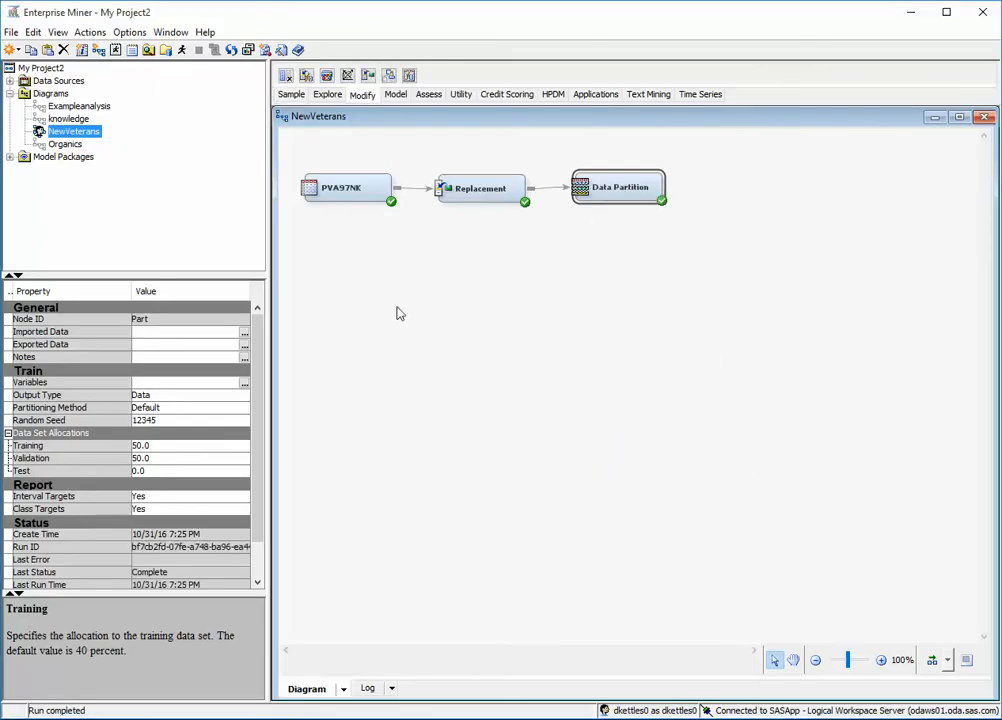
- Add a Regression node and an Impute node below the flow, and connect Data Partition to Impute
left_click(392, 95)
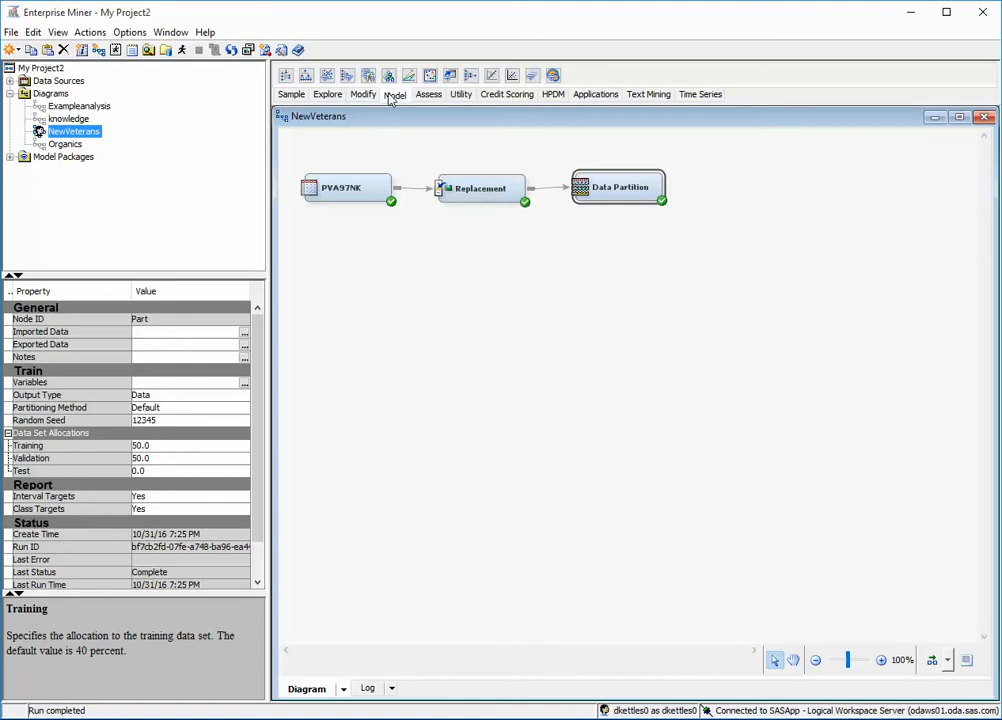
left_click_drag(512, 76, 685, 314)
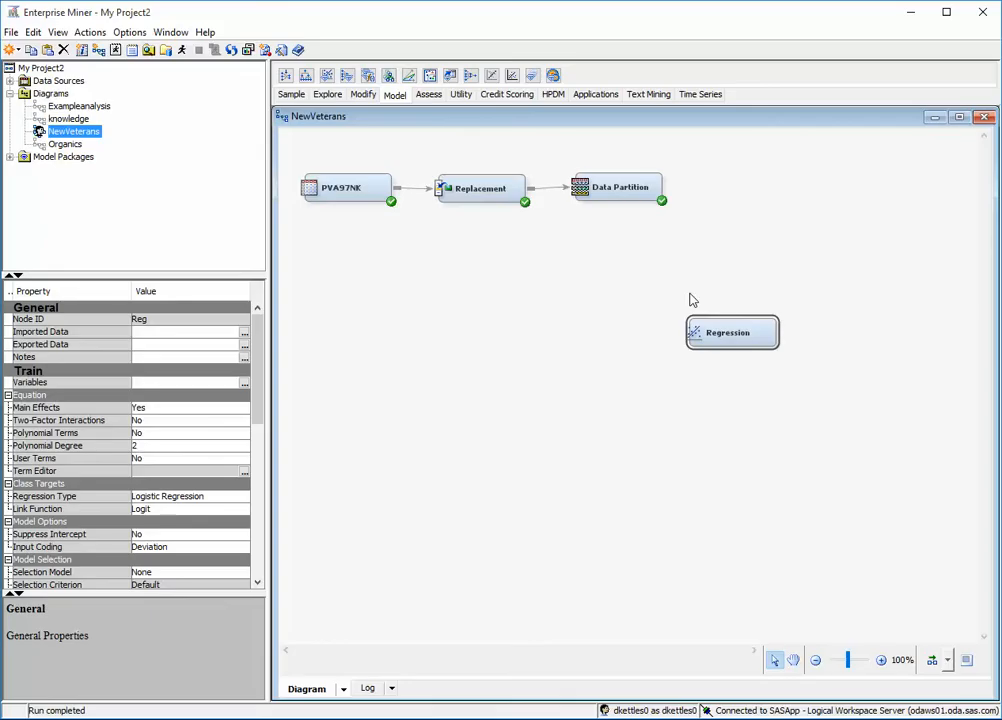
left_click(363, 94)
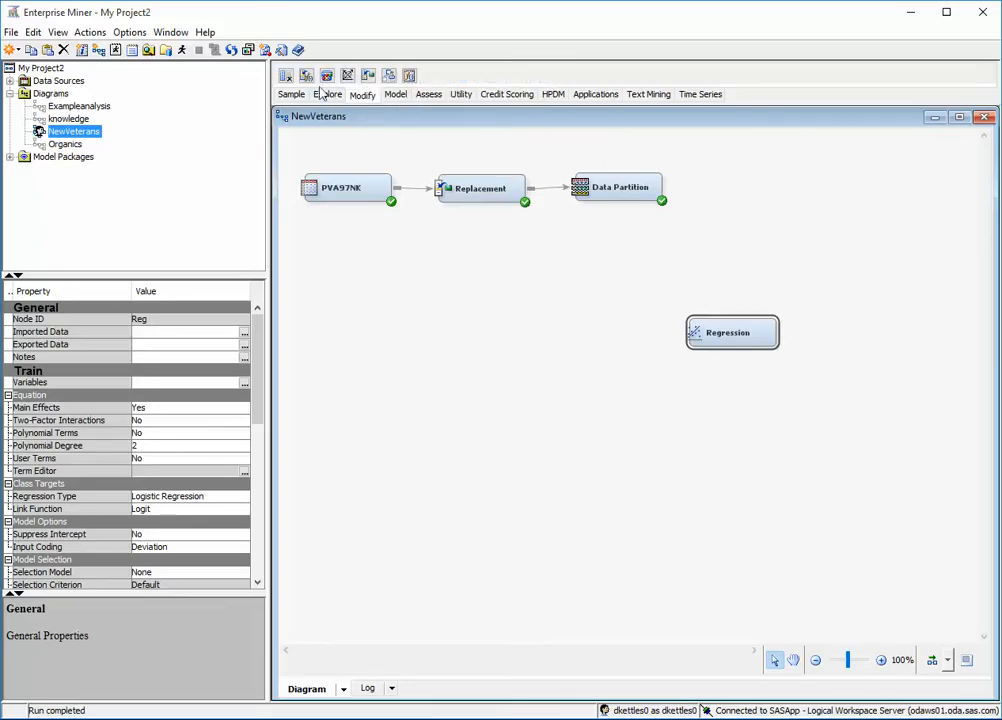
left_click_drag(308, 80, 537, 319)
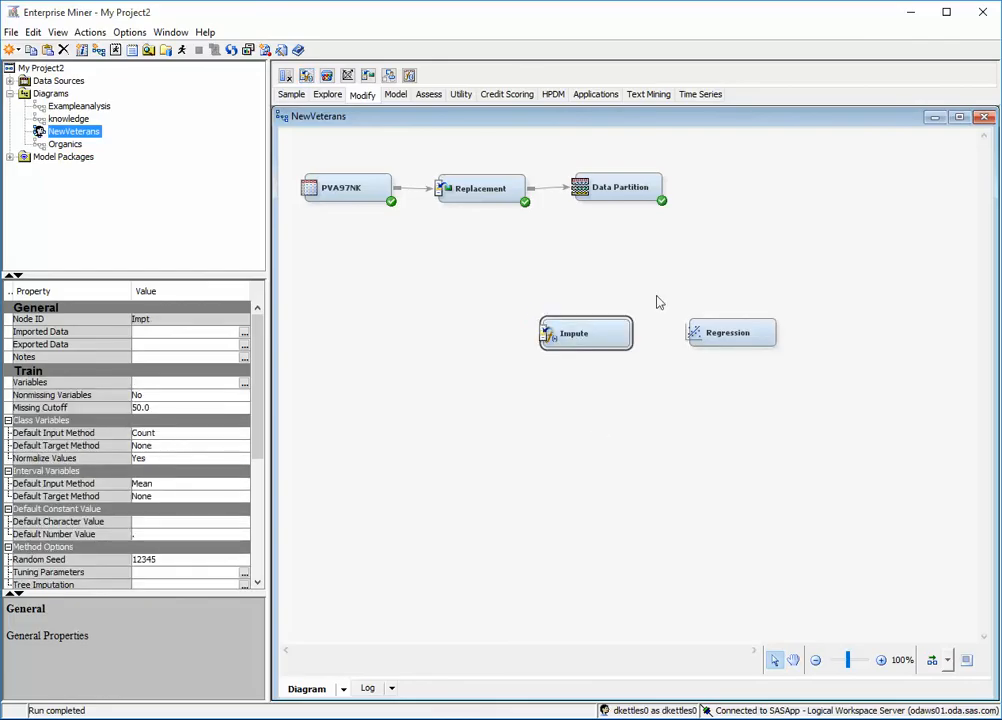
left_click_drag(668, 187, 606, 316)
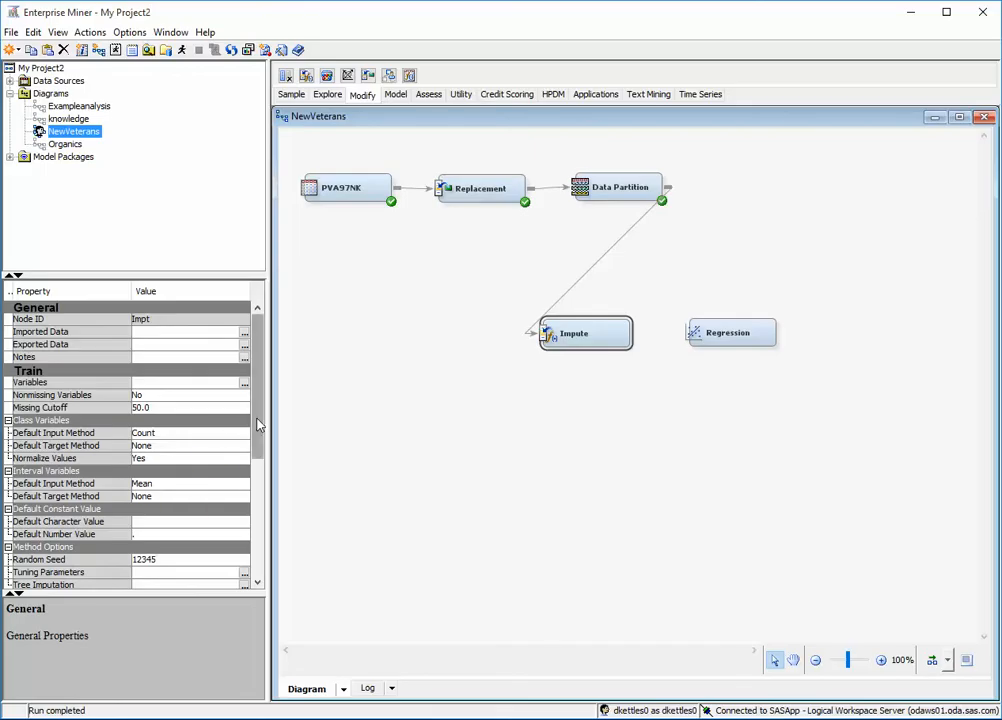
- Set the Impute node's indicator variables to type Unique with the role Input
left_click_drag(257, 425, 264, 470)
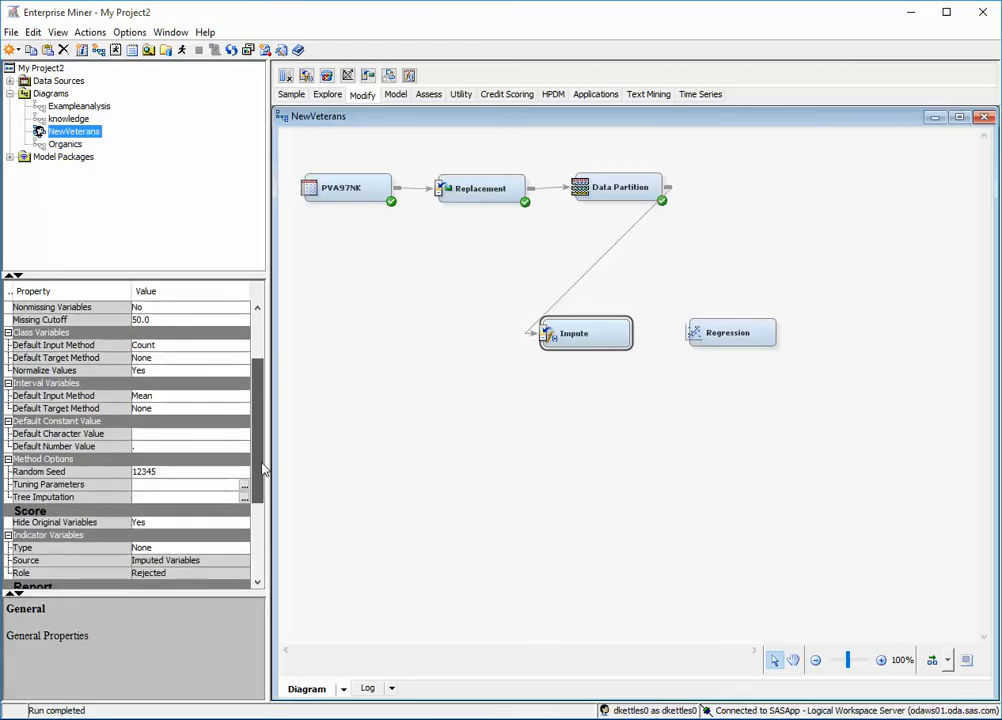
left_click_drag(263, 469, 262, 550)
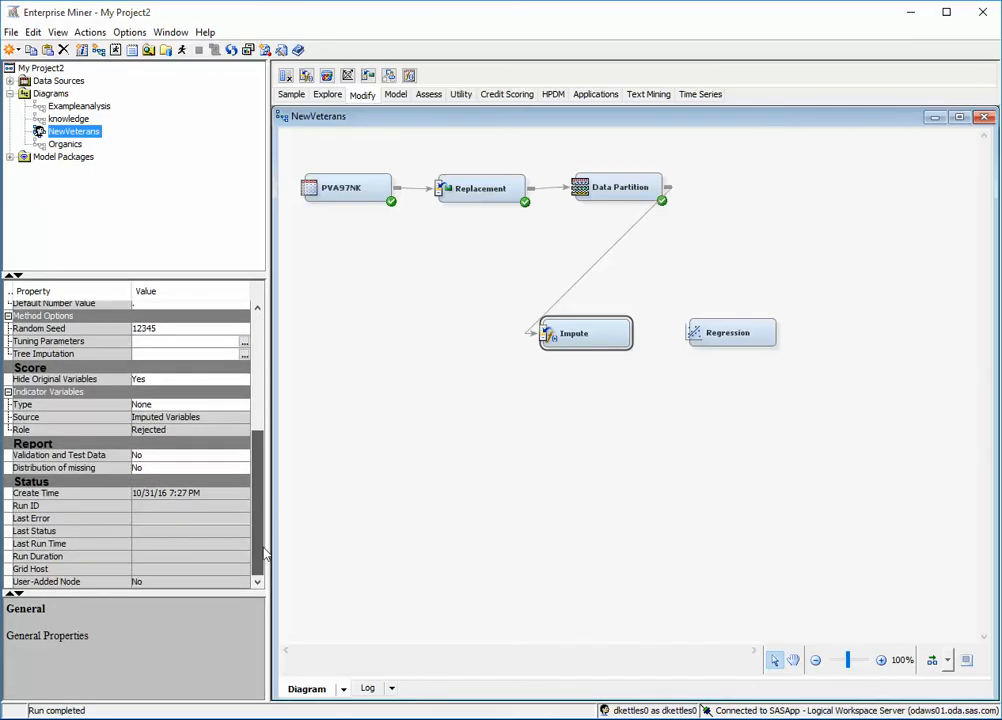
left_click(157, 406)
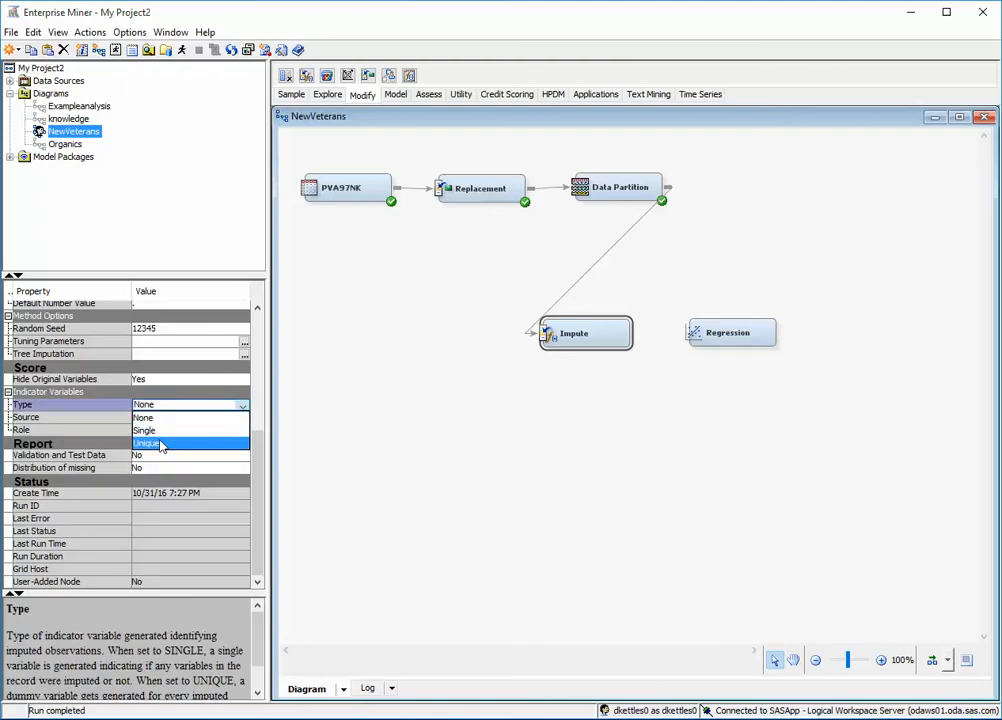
left_click(163, 445)
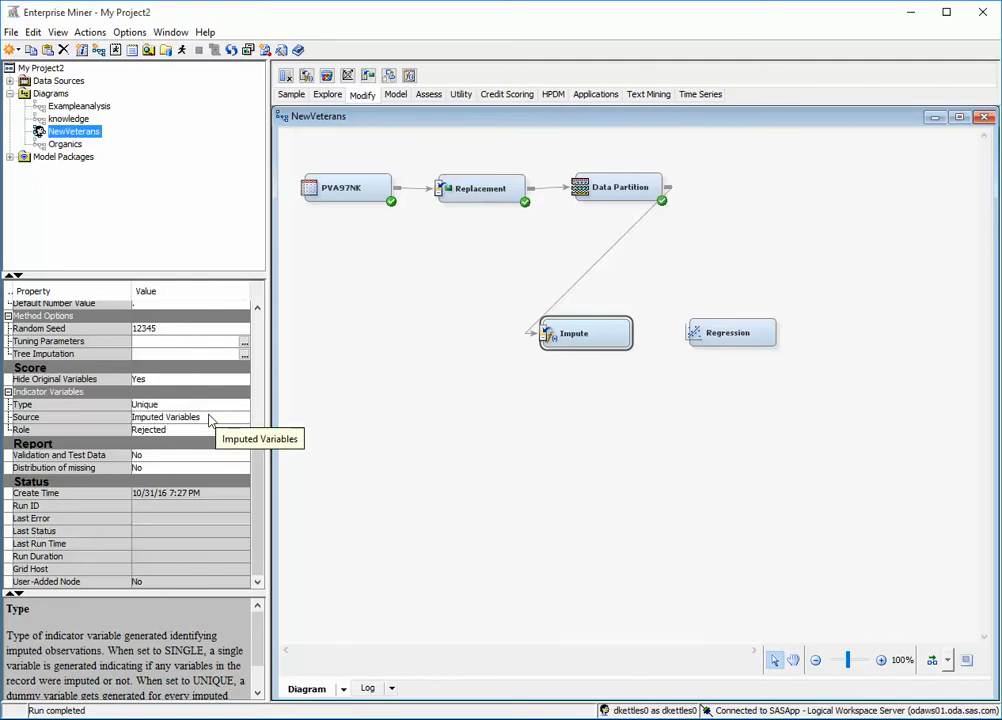
left_click(204, 430)
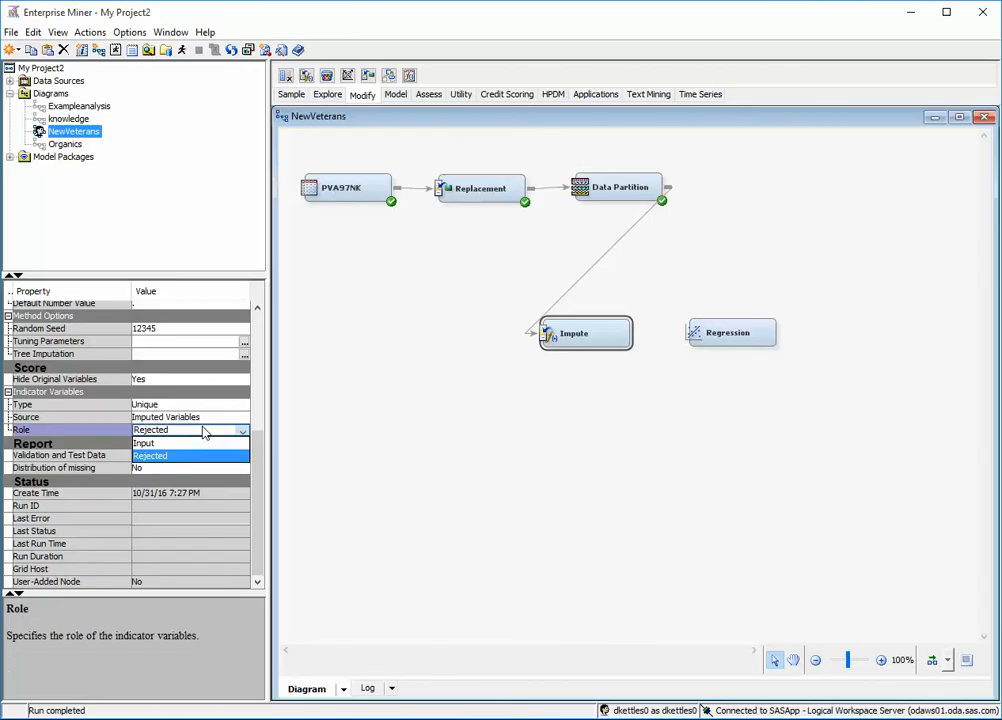
left_click(179, 442)
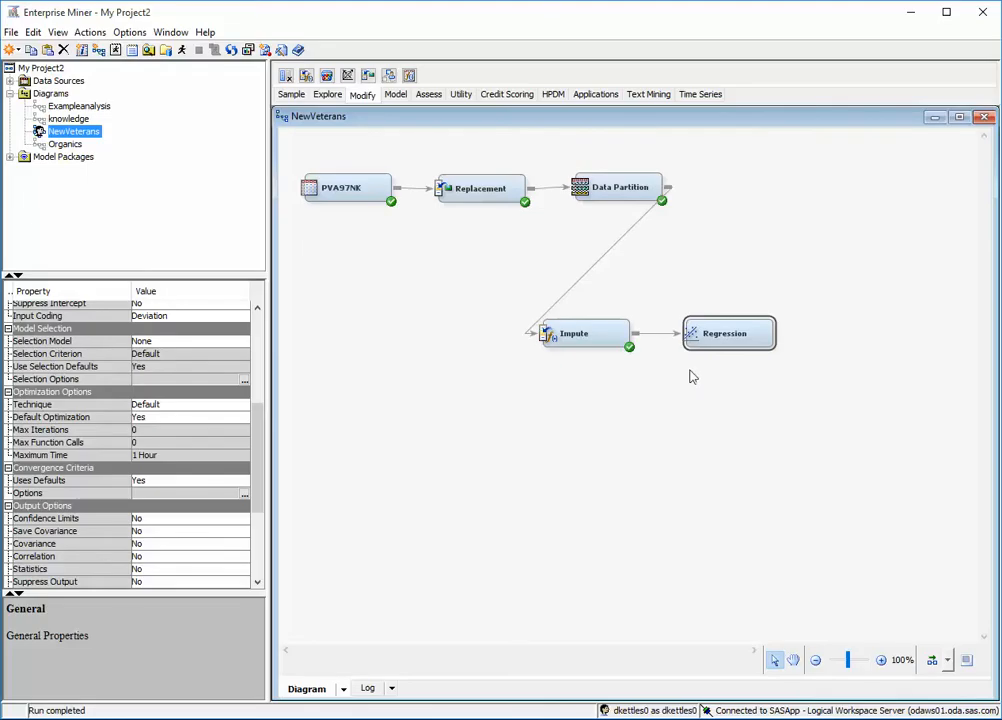
- Run the path through the Regression node and review the fit statistics in its results
left_click(395, 94)
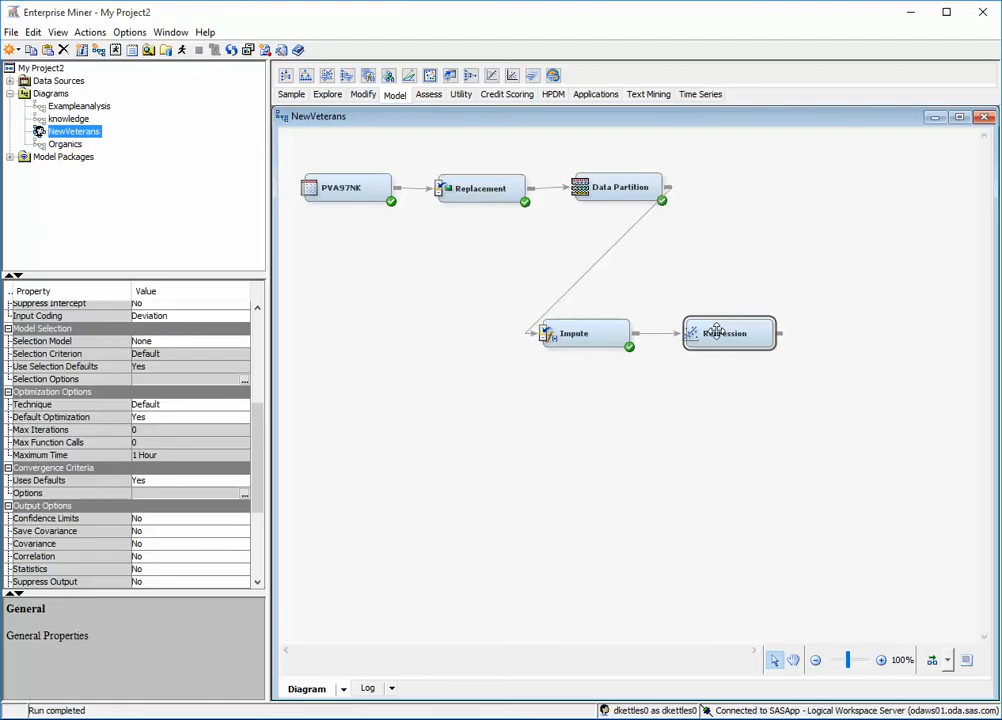
right_click(716, 331)
left_click(745, 385)
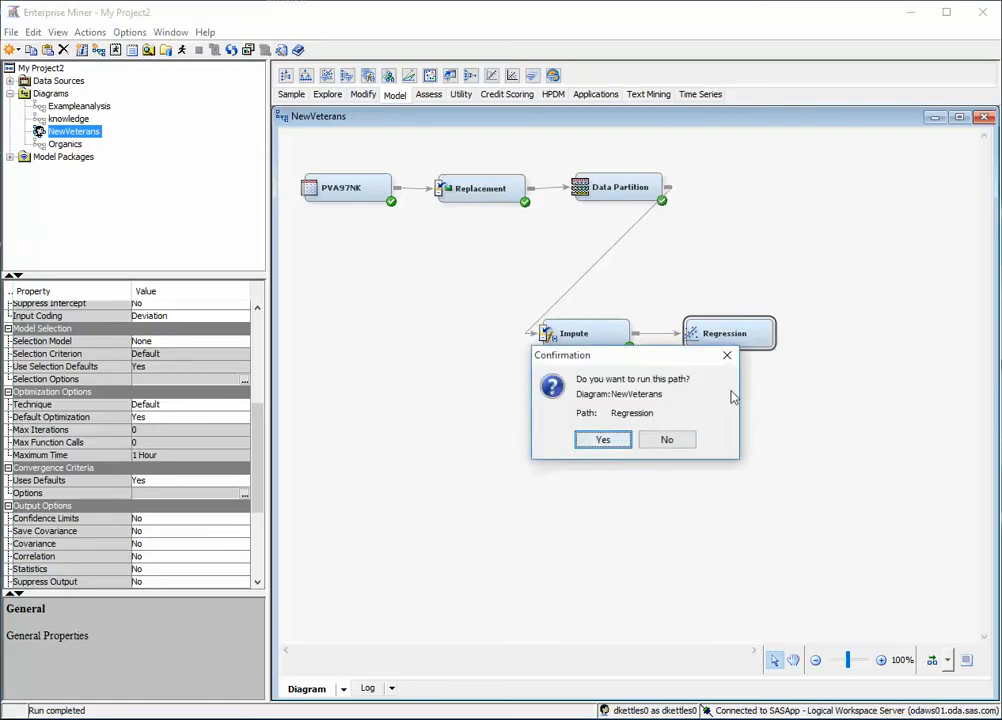
left_click(595, 436)
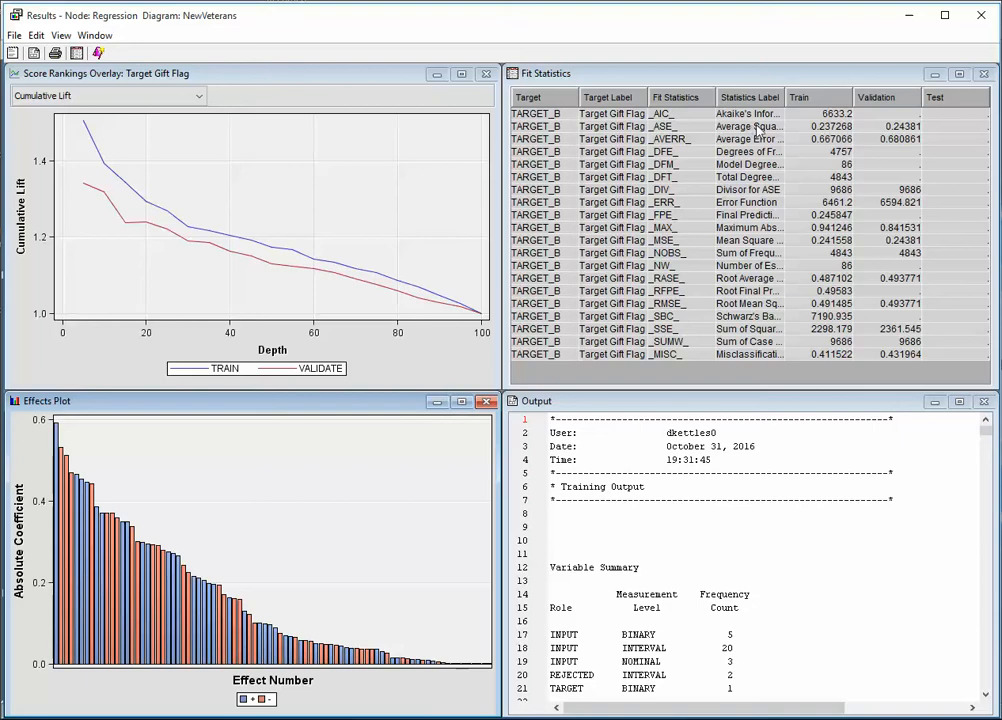
left_click_drag(784, 97, 823, 89)
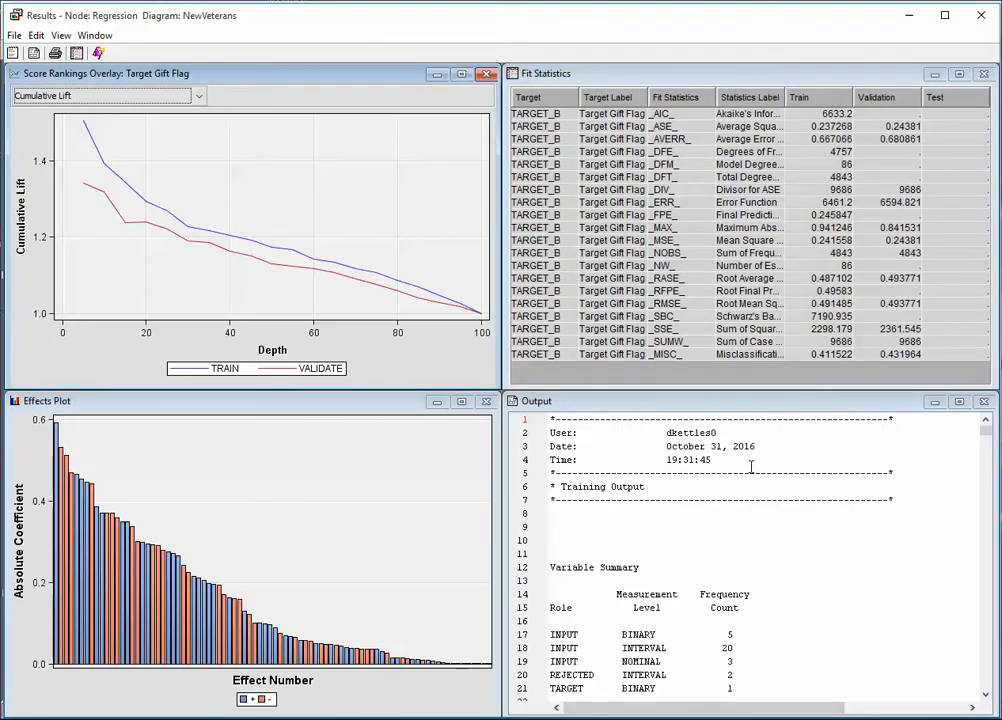
- Review the Regression output down to the likelihood ratio test for the global null hypothesis and highlight its p-value
left_click(986, 436)
left_click_drag(986, 436, 991, 441)
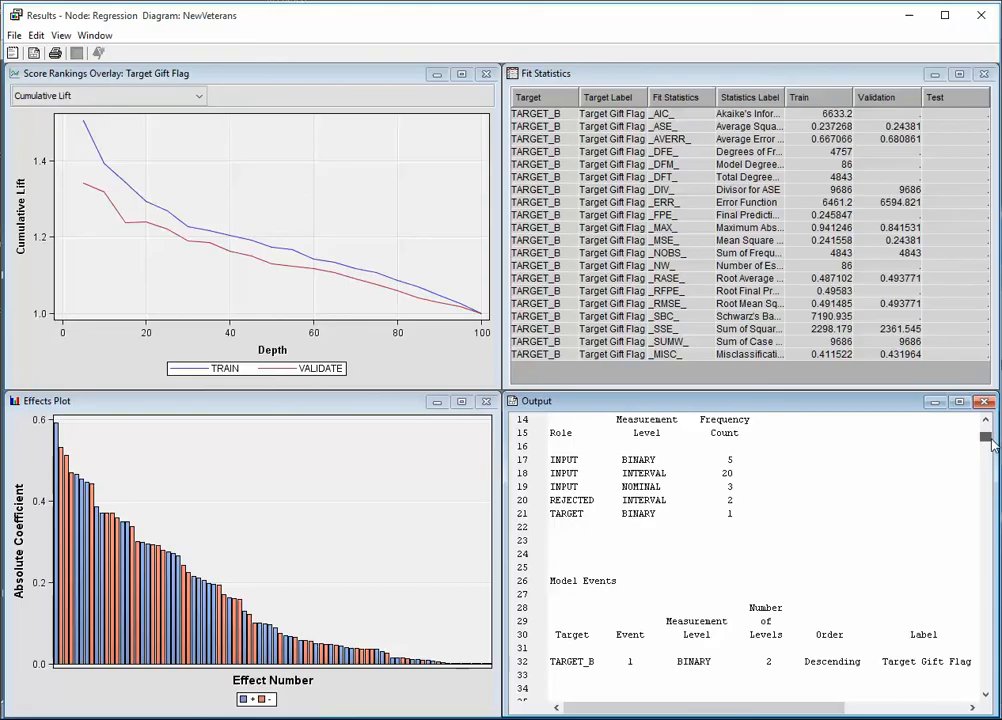
left_click_drag(992, 444, 964, 496)
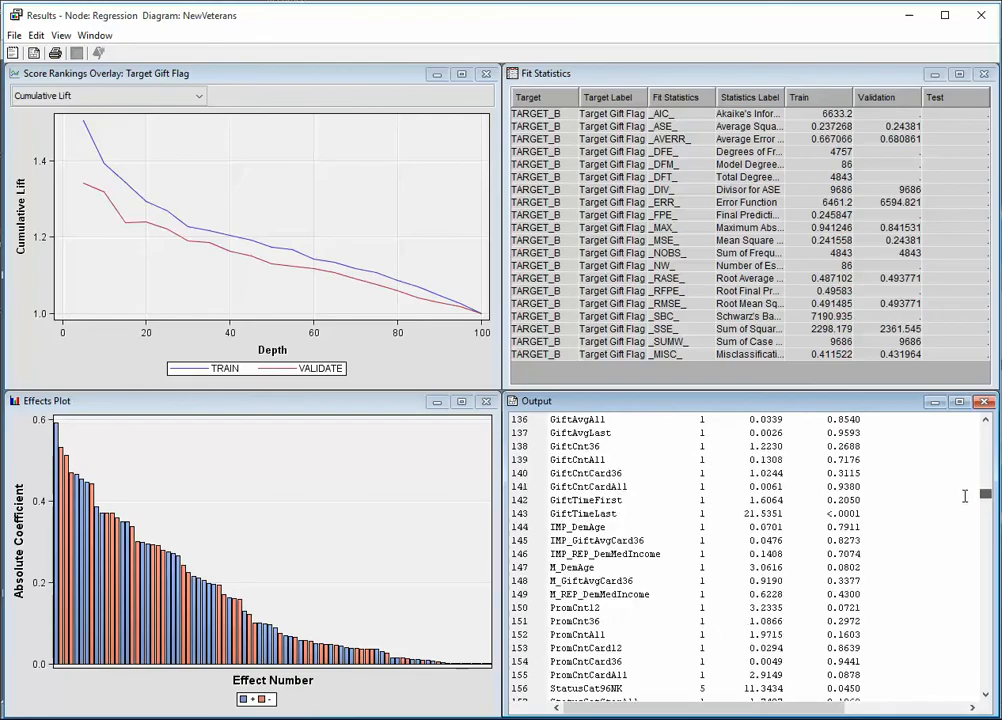
scroll(753, 545, "up", 9)
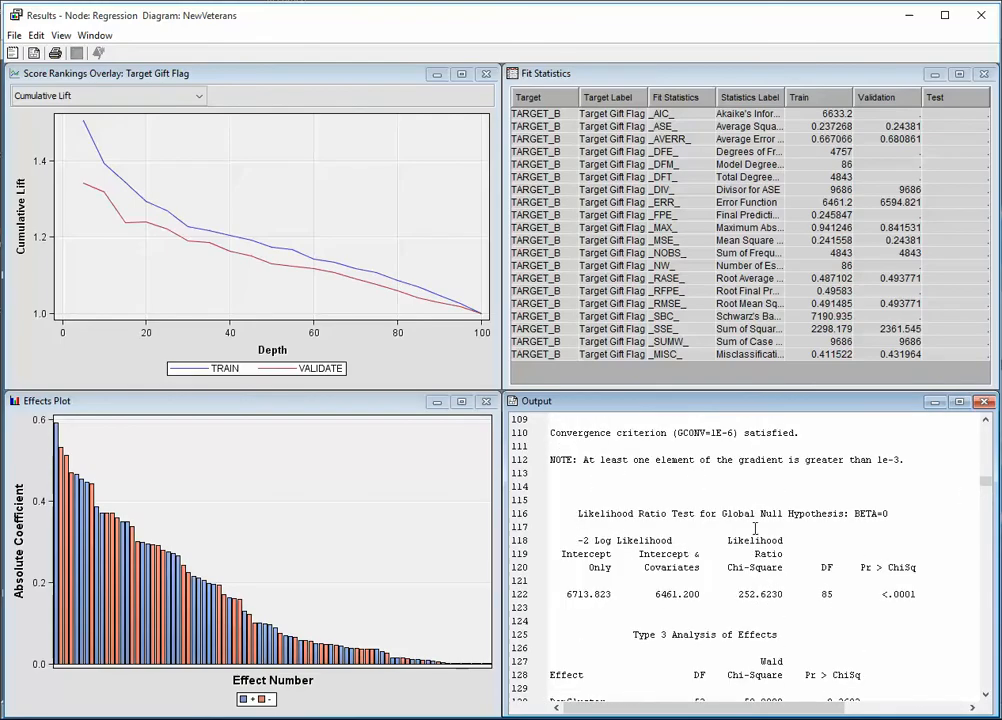
scroll(755, 528, "down", 1)
scroll(786, 551, "up", 1)
scroll(786, 551, "up", 4)
scroll(786, 551, "down", 5)
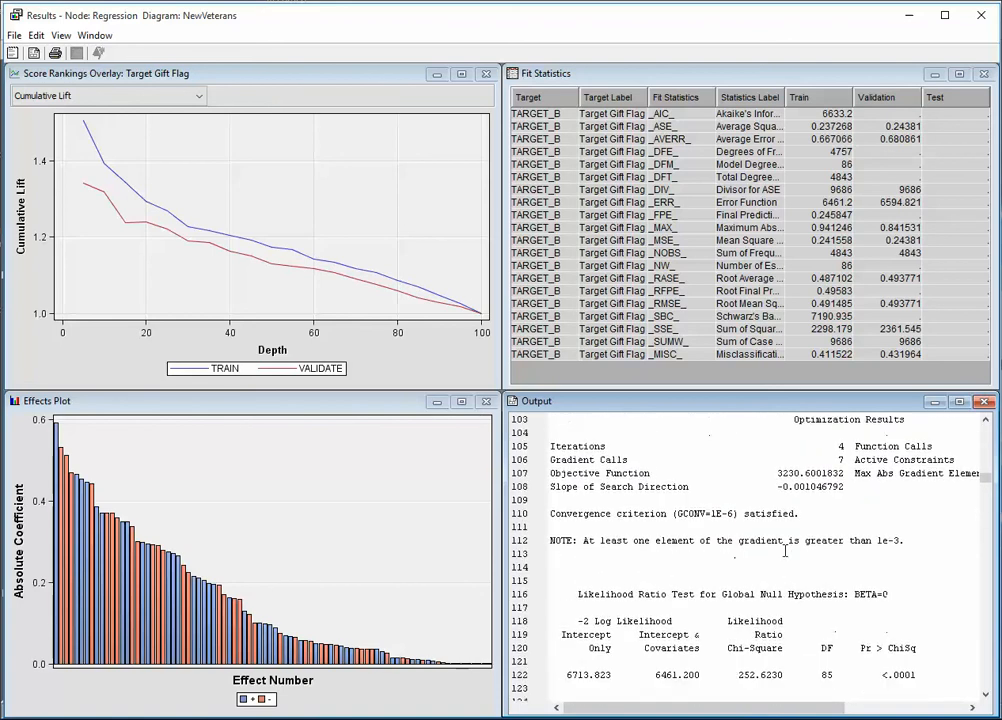
scroll(786, 551, "down", 1)
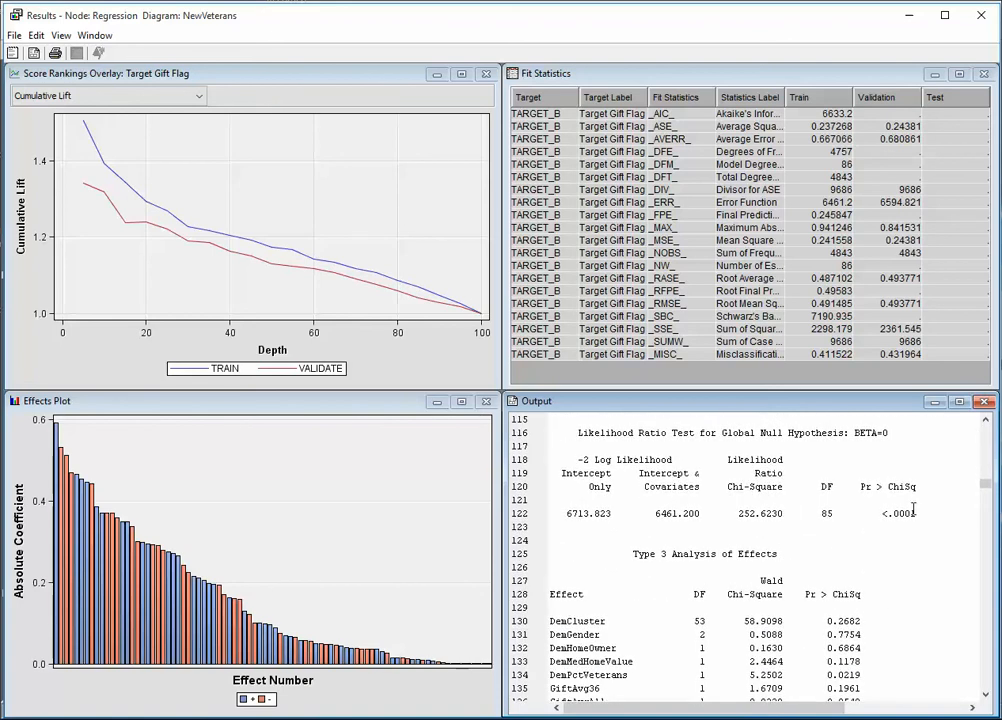
left_click_drag(926, 513, 885, 516)
- Highlight the DemPctVeterans, GiftTimeLast and StatusCat96NK rows in the Regression output's Type 3 Analysis of Effects
scroll(716, 540, "down", 4)
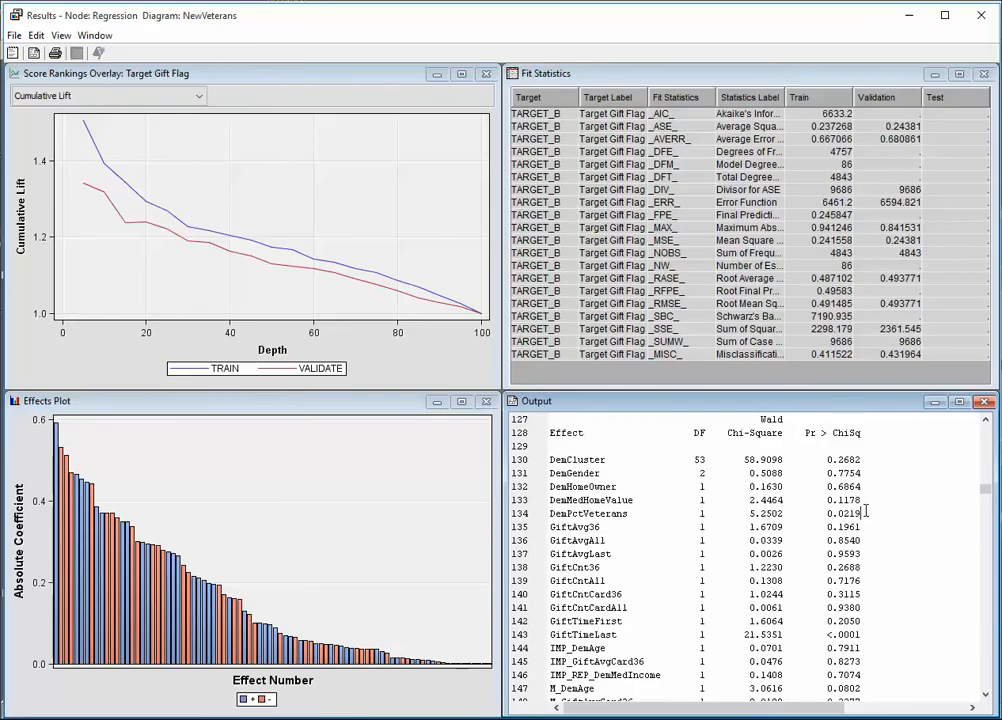
left_click(550, 522)
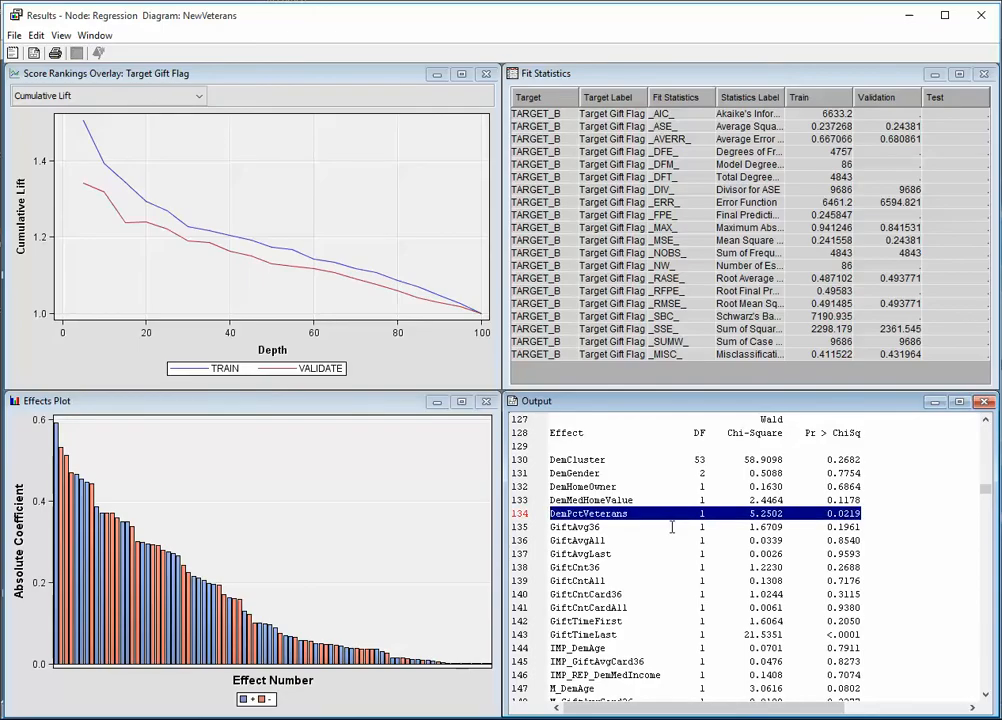
scroll(672, 527, "down", 3)
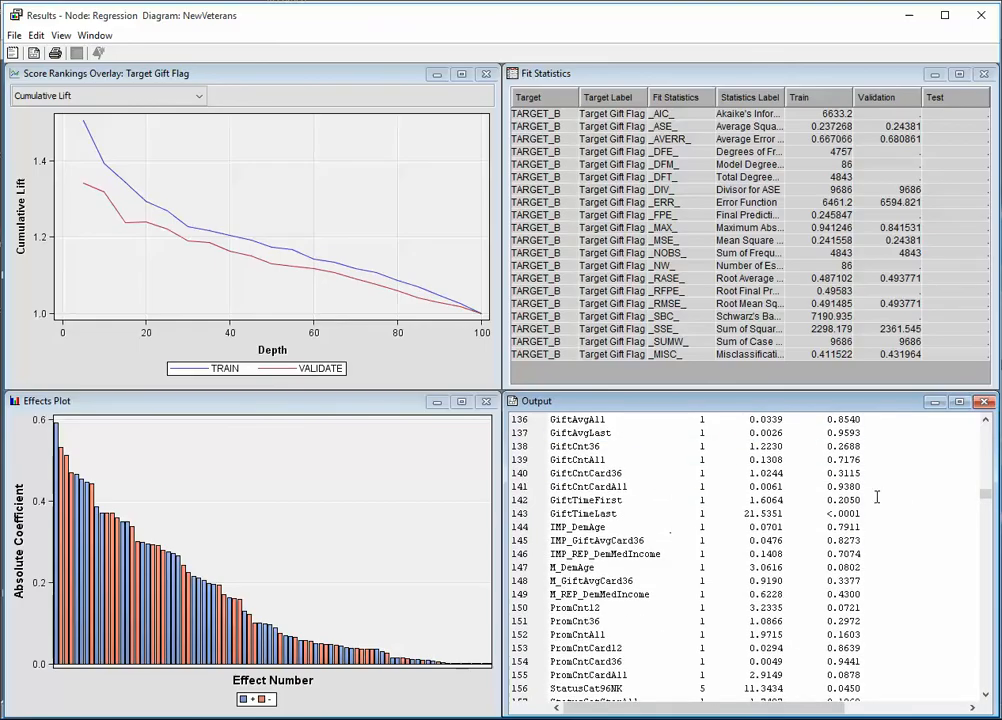
left_click(877, 512)
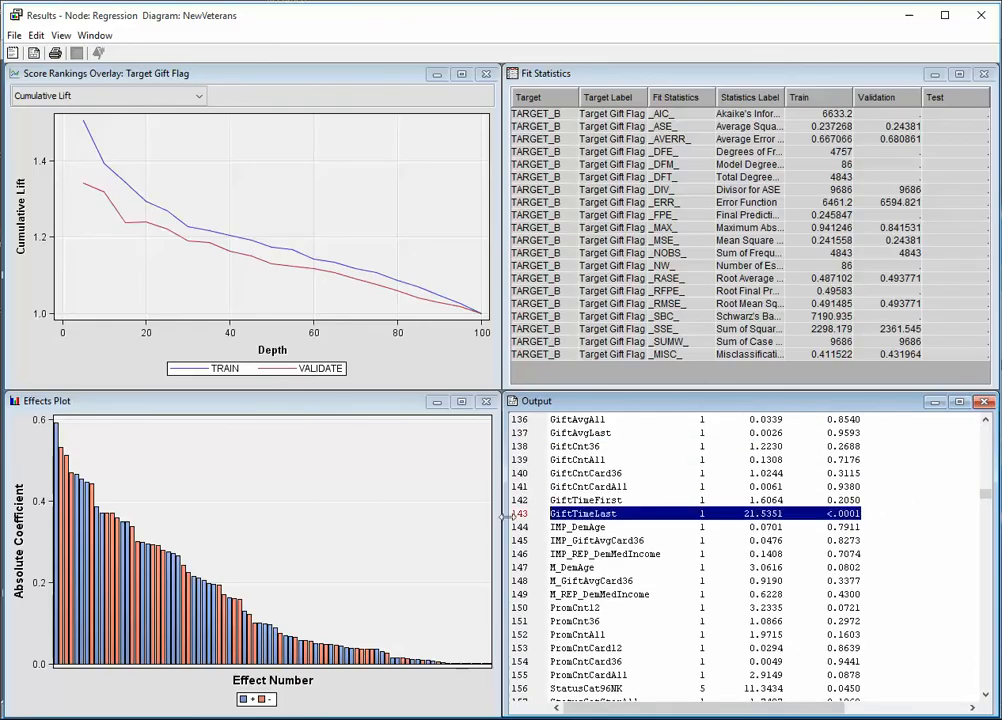
scroll(727, 537, "down", 1)
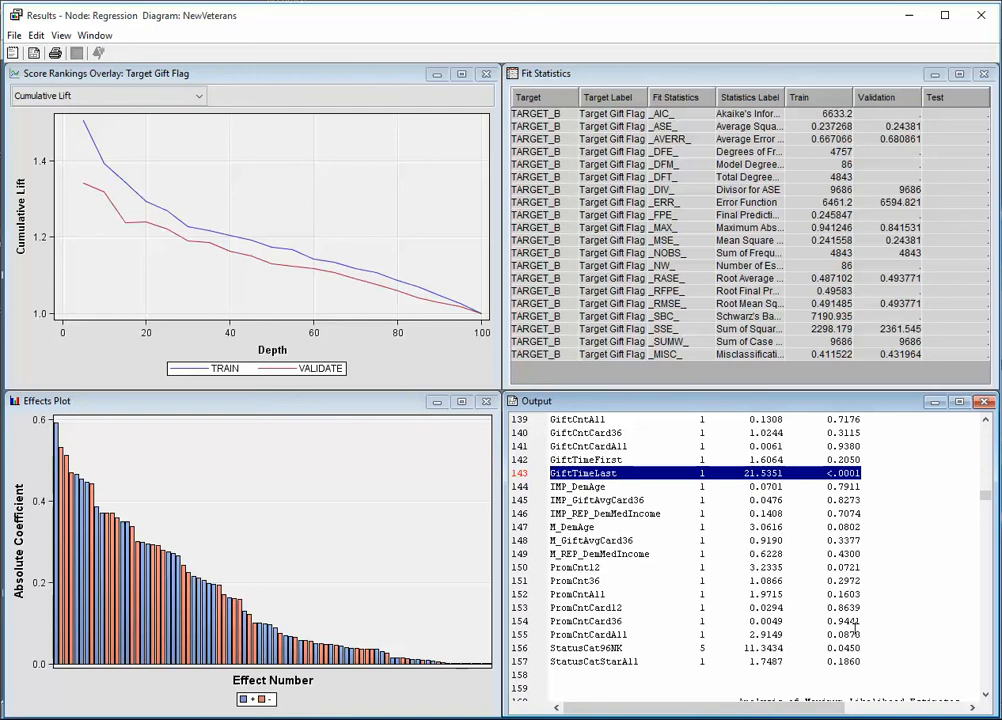
left_click_drag(850, 648, 525, 650)
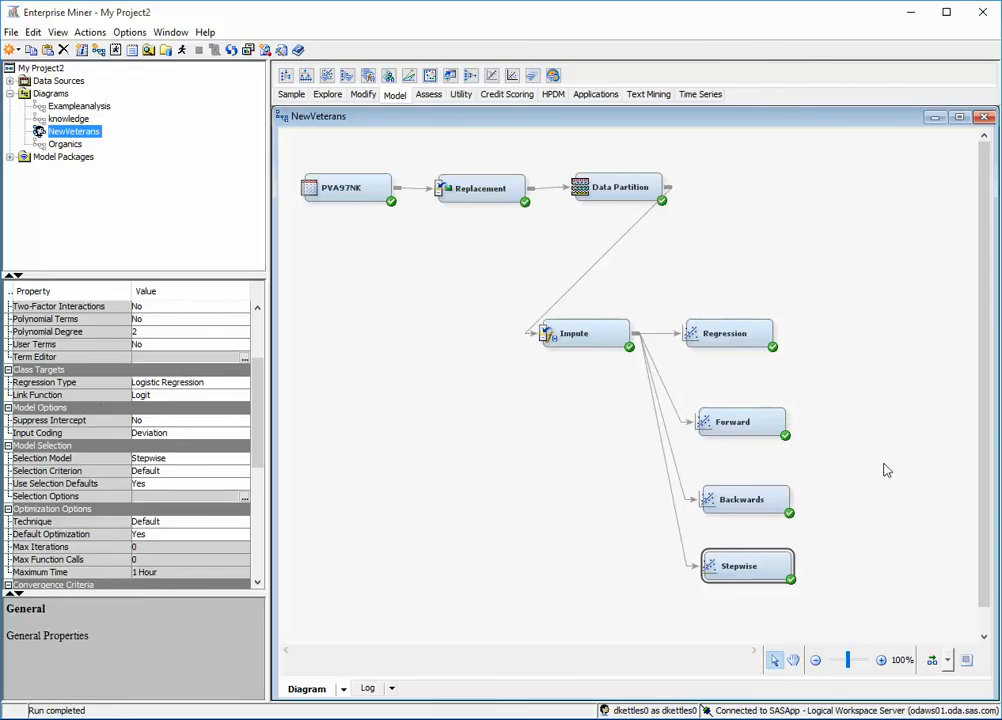
- Compare the Selection Model property of the Forward, Backwards, Stepwise and Regression nodes in the NewVeterans diagram
left_click(737, 437)
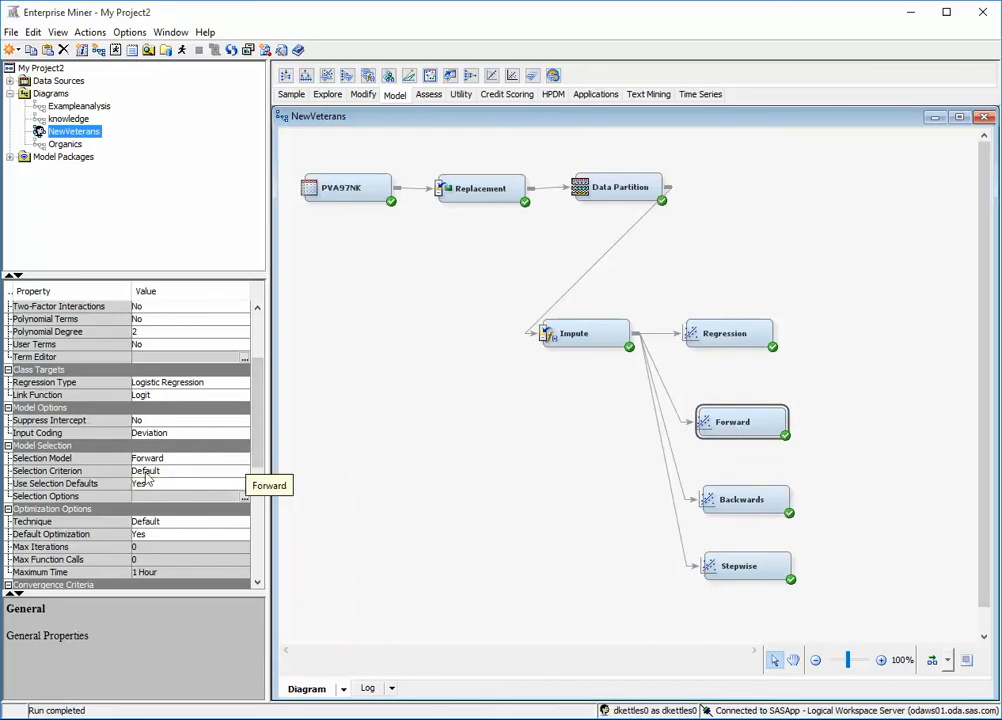
left_click(740, 499)
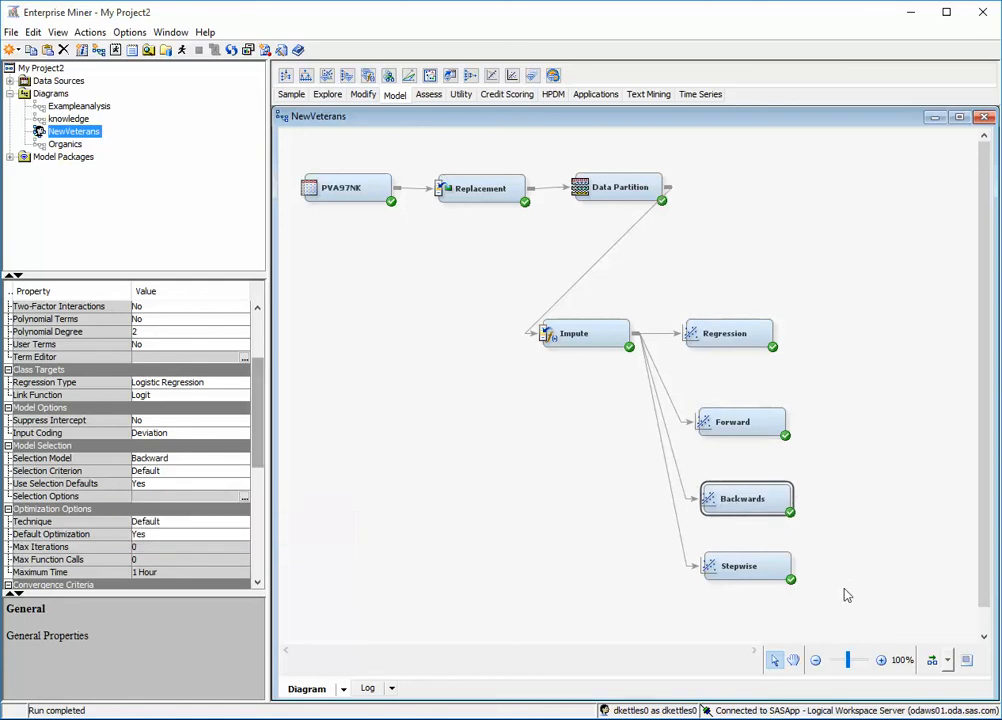
left_click(728, 567)
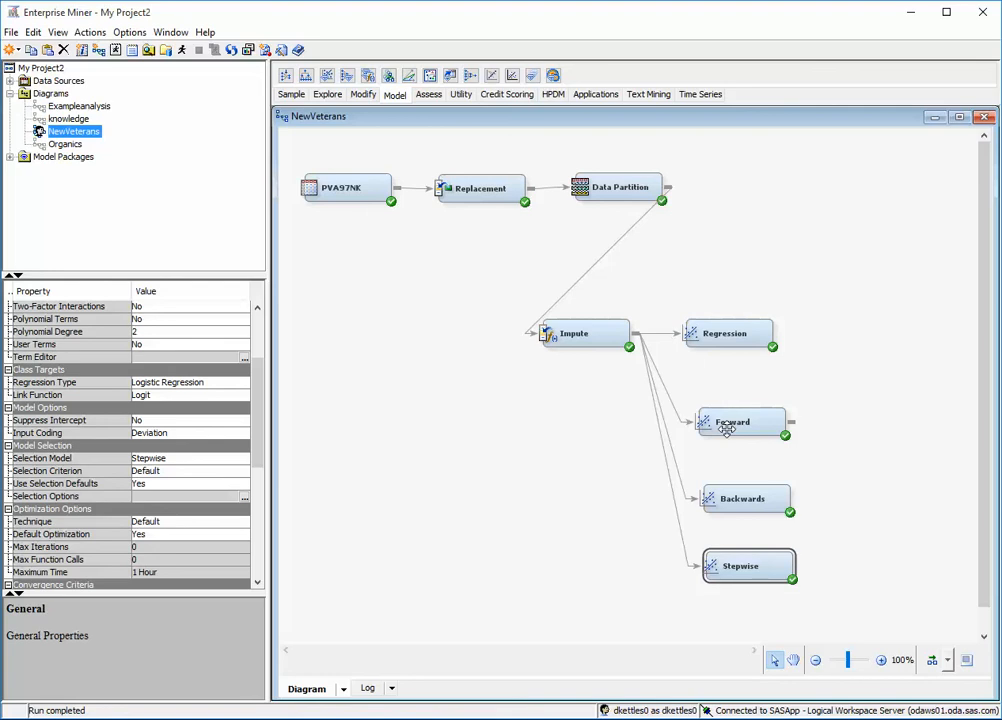
left_click(766, 496)
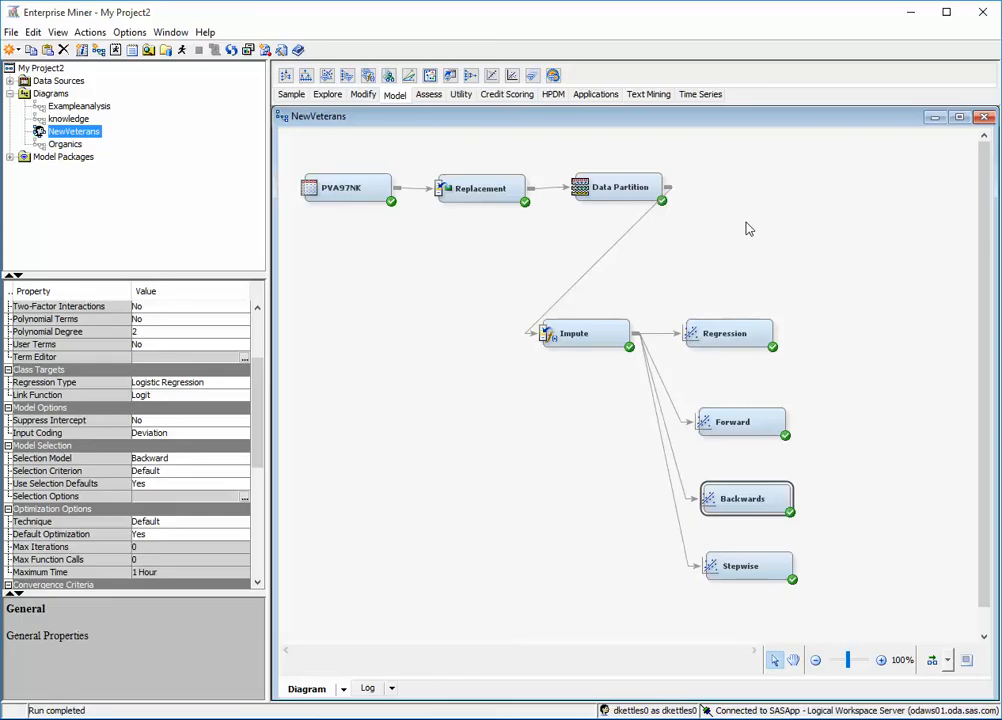
left_click(731, 333)
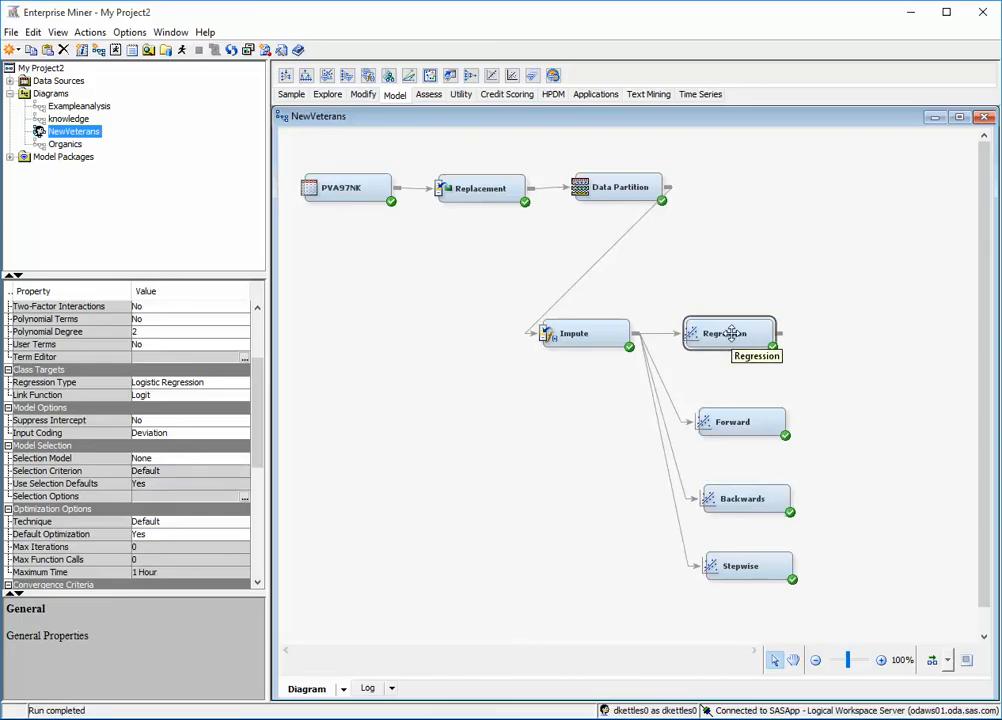
left_click(741, 492)
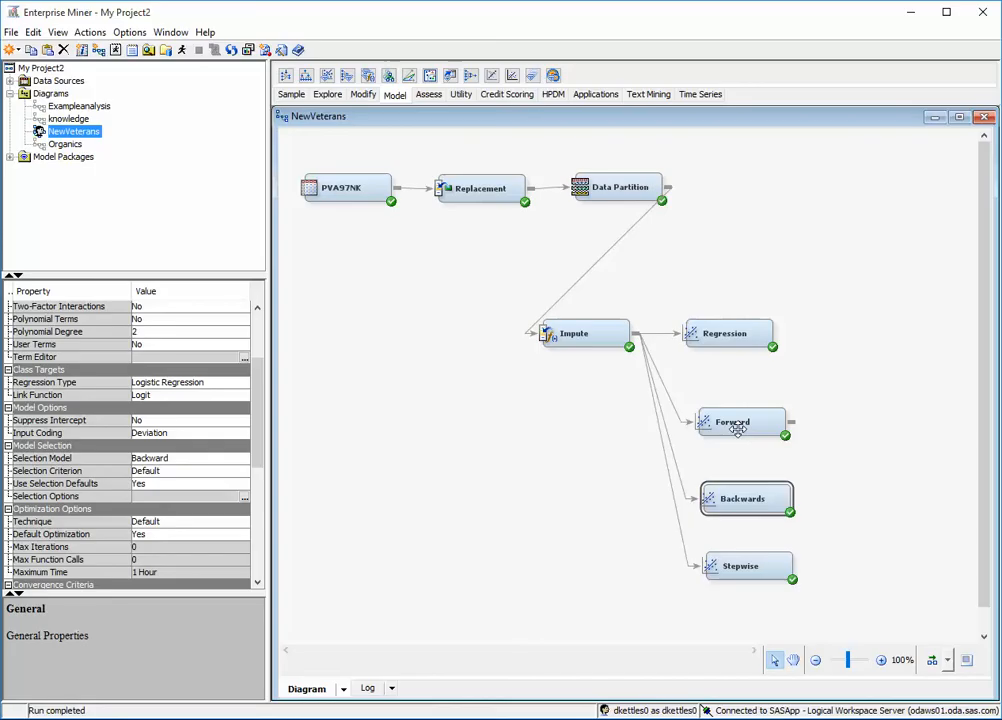
left_click(770, 572)
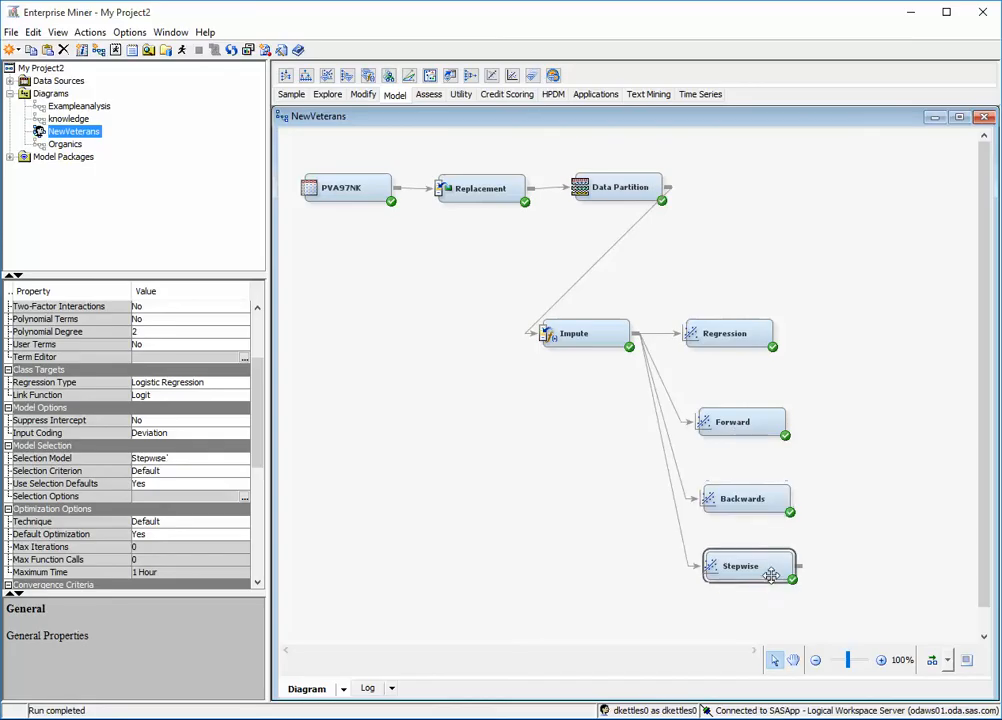
left_click(166, 484)
left_click(163, 490)
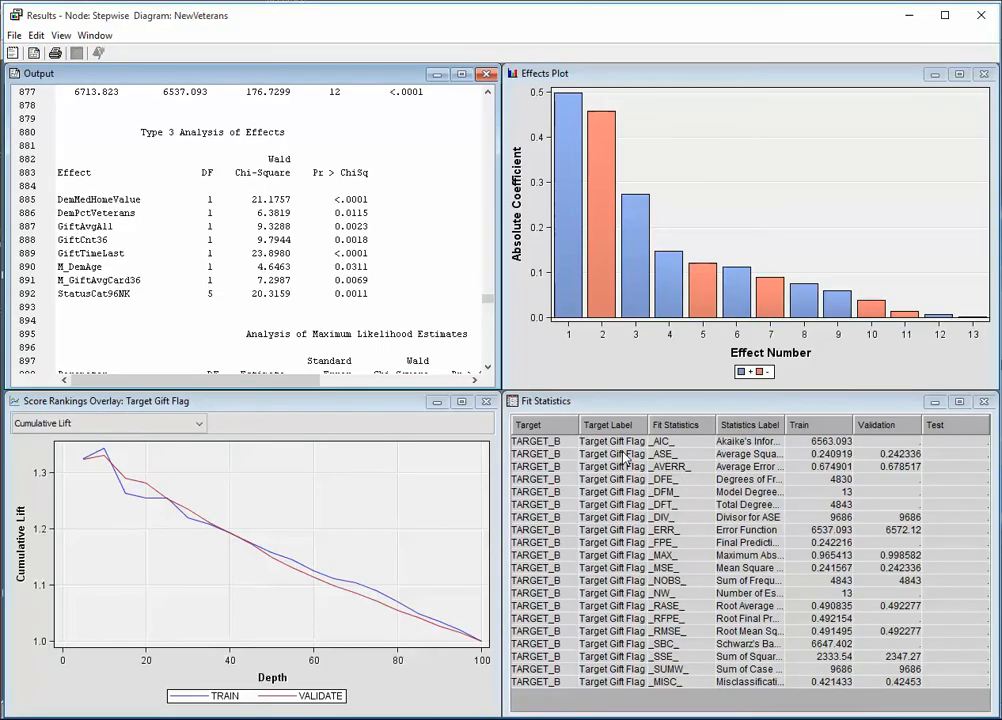
- Examine the odds ratio estimates and the Summary of Stepwise Selection in the Stepwise node's output
scroll(280, 210, "up", 7)
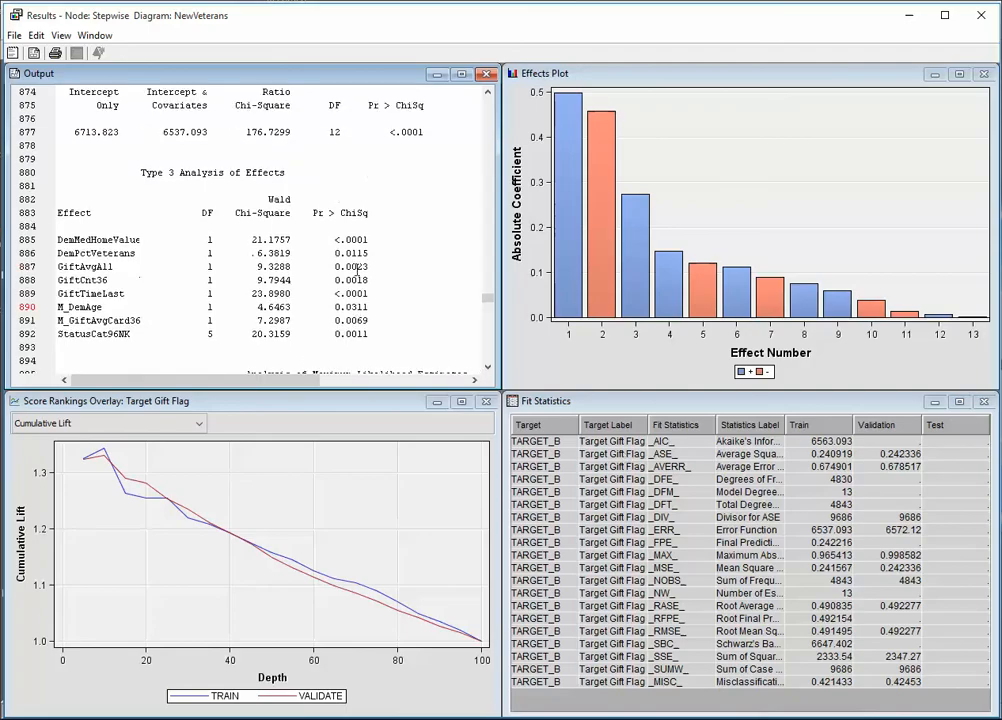
scroll(357, 270, "up", 5)
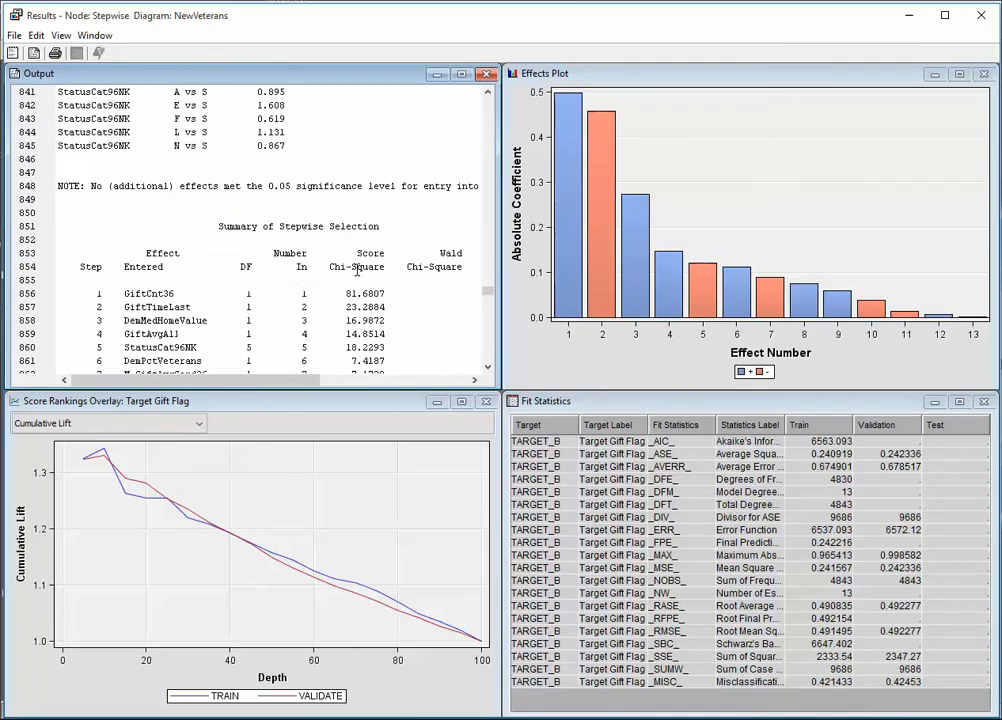
scroll(357, 270, "up", 5)
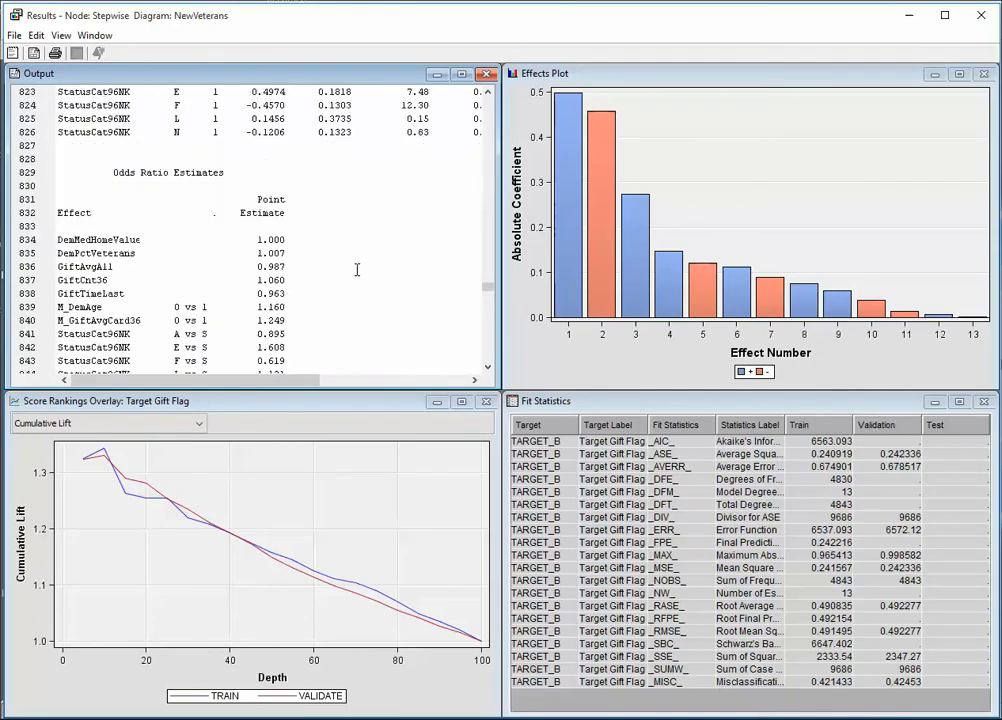
scroll(357, 270, "down", 5)
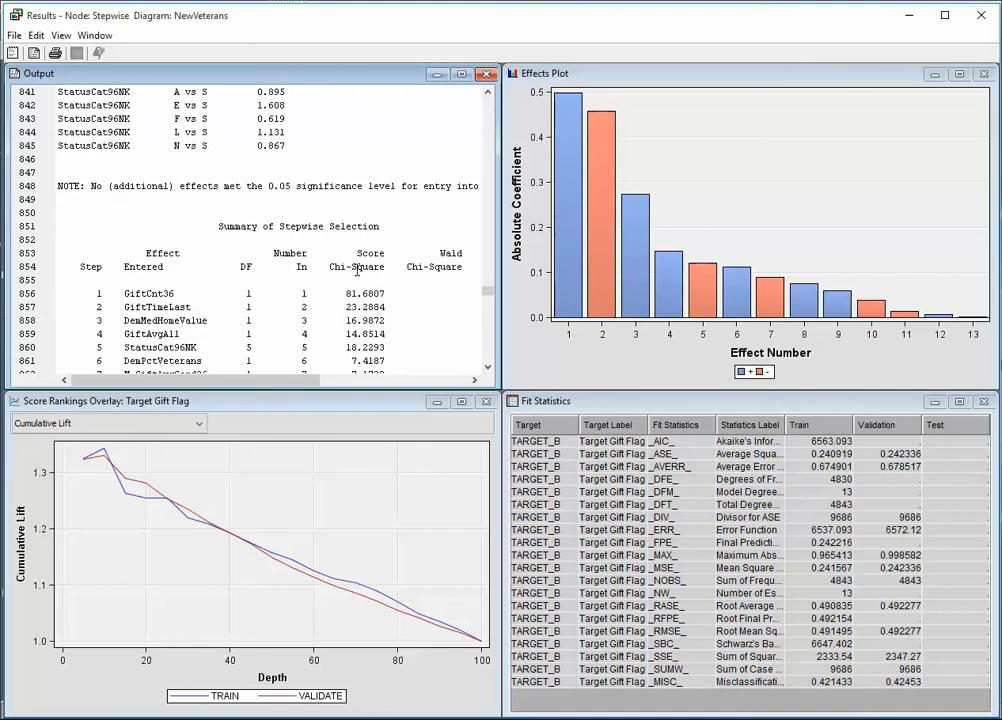
scroll(357, 270, "up", 7)
scroll(357, 270, "down", 5)
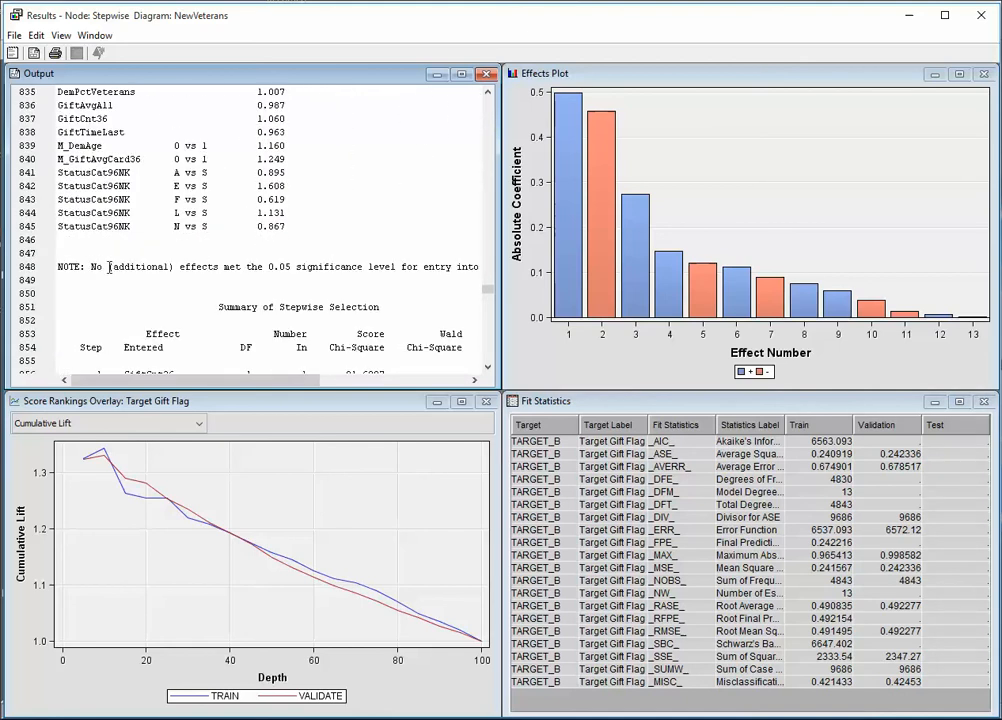
scroll(333, 262, "down", 2)
scroll(334, 265, "down", 2)
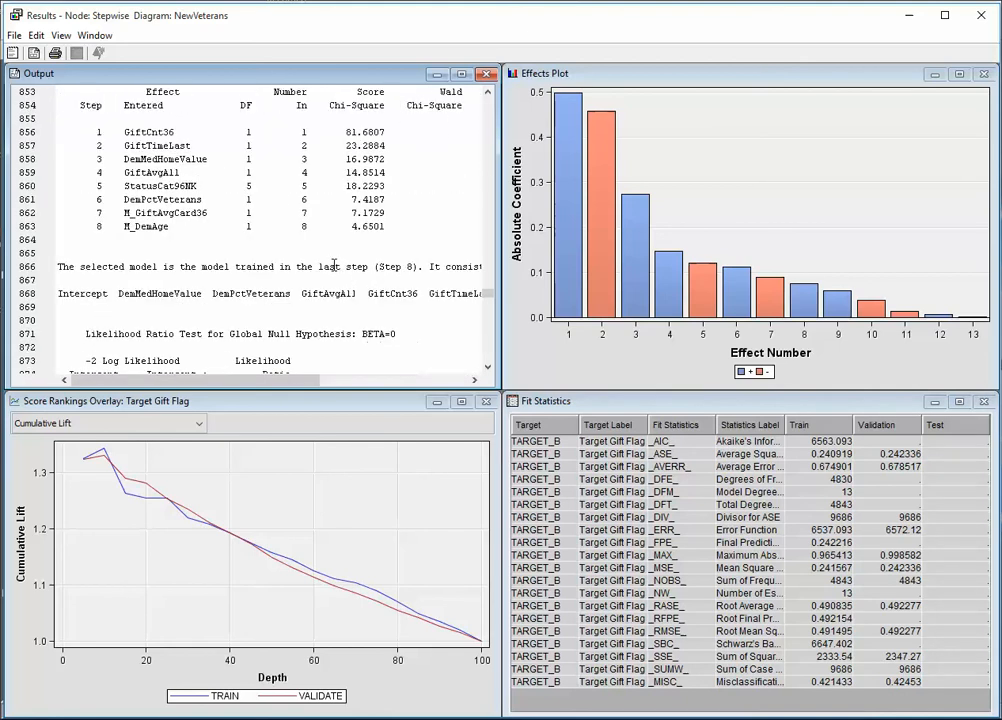
- Maximize the Stepwise output and highlight the selected model statement and the likelihood ratio chi-square value
left_click(461, 73)
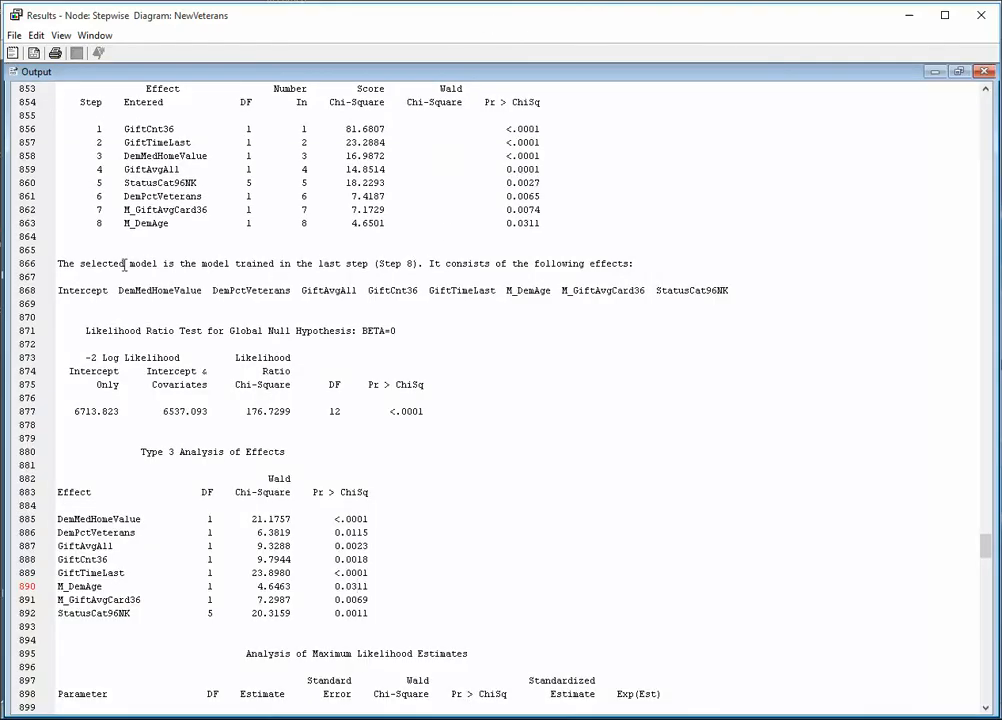
left_click_drag(45, 264, 636, 263)
scroll(396, 450, "down", 3)
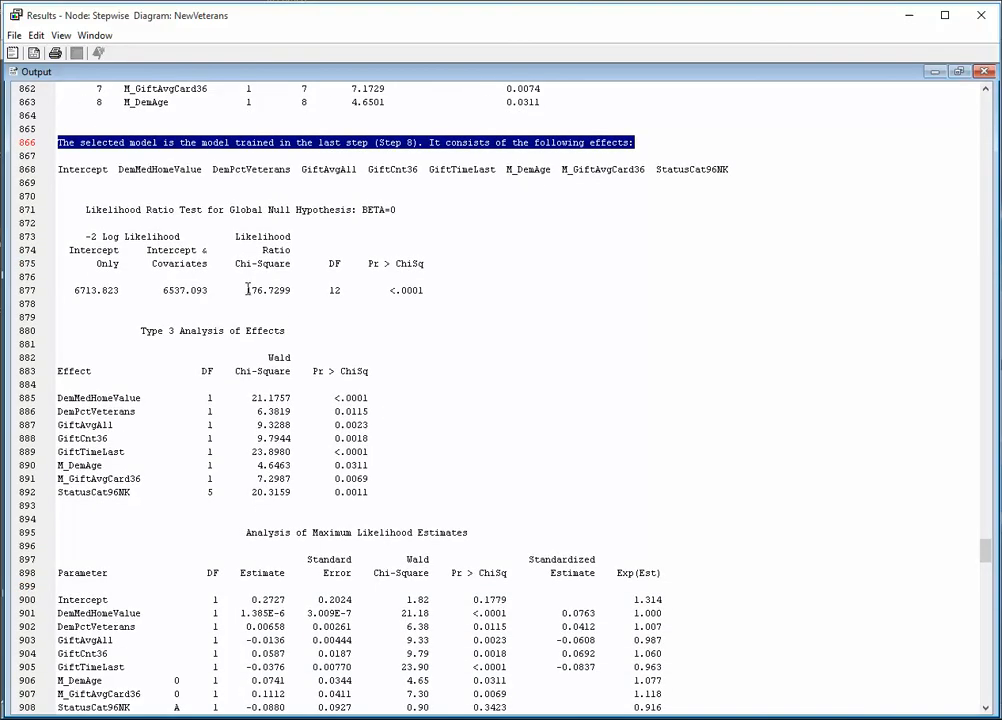
left_click_drag(247, 290, 292, 288)
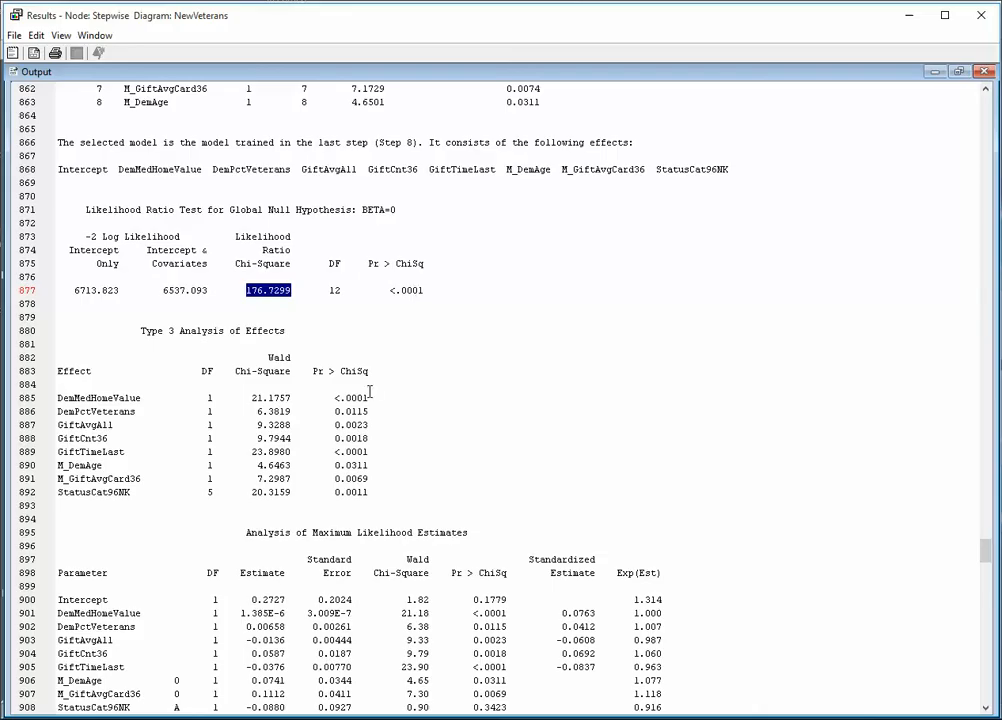
- Highlight the Stepwise model's Type 3 Analysis of Effects table and review its maximum likelihood and odds ratio estimates
scroll(369, 391, "down", 1)
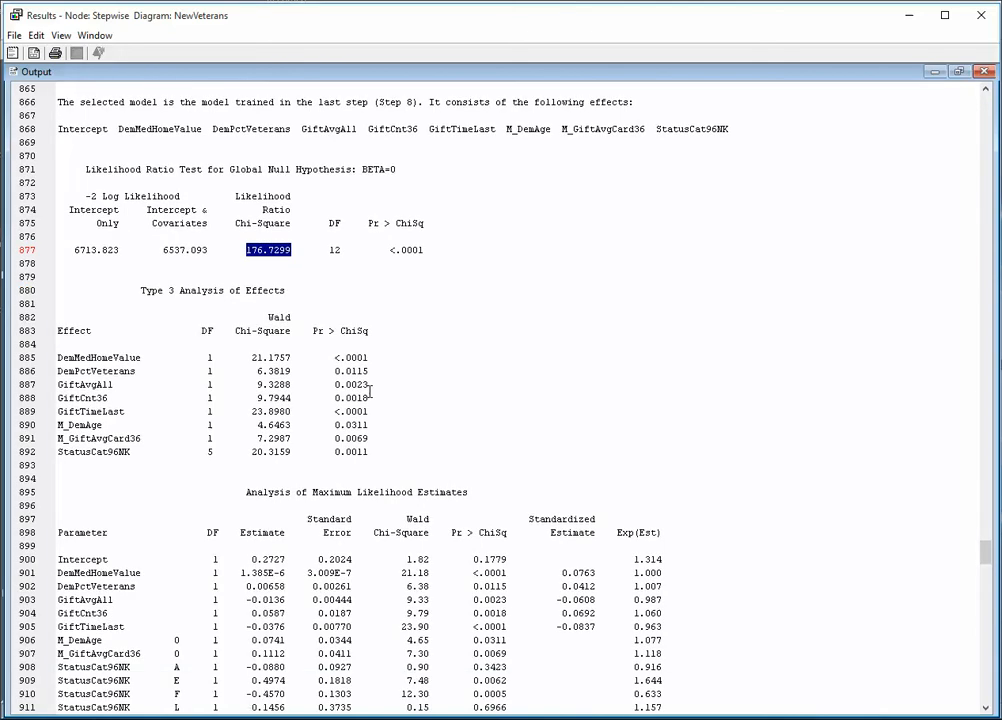
left_click_drag(130, 290, 393, 452)
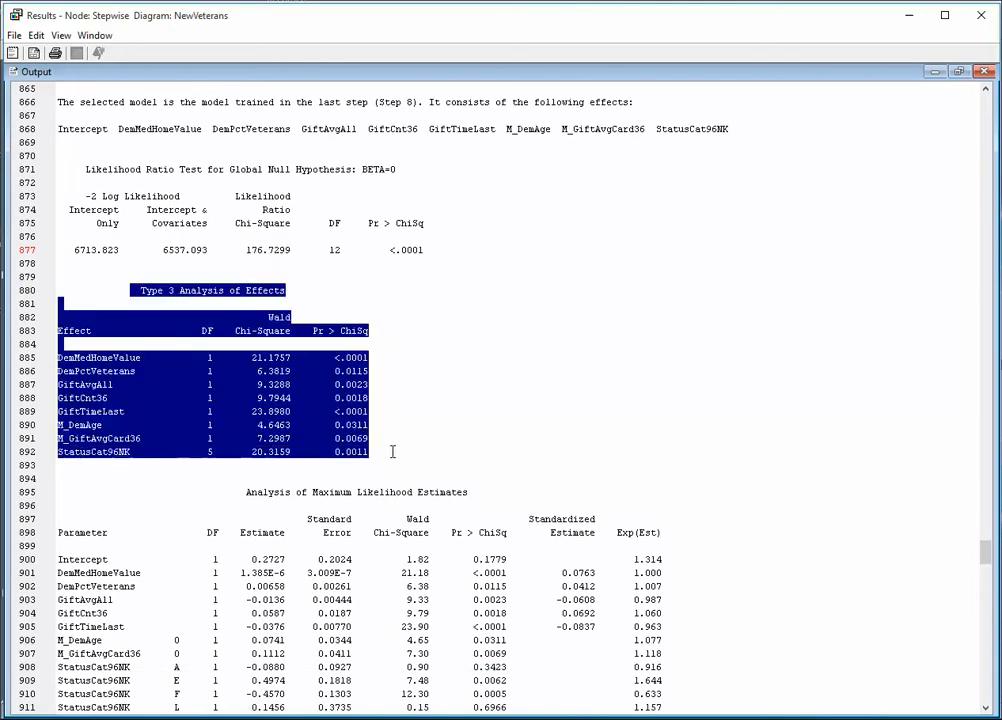
left_click(404, 385)
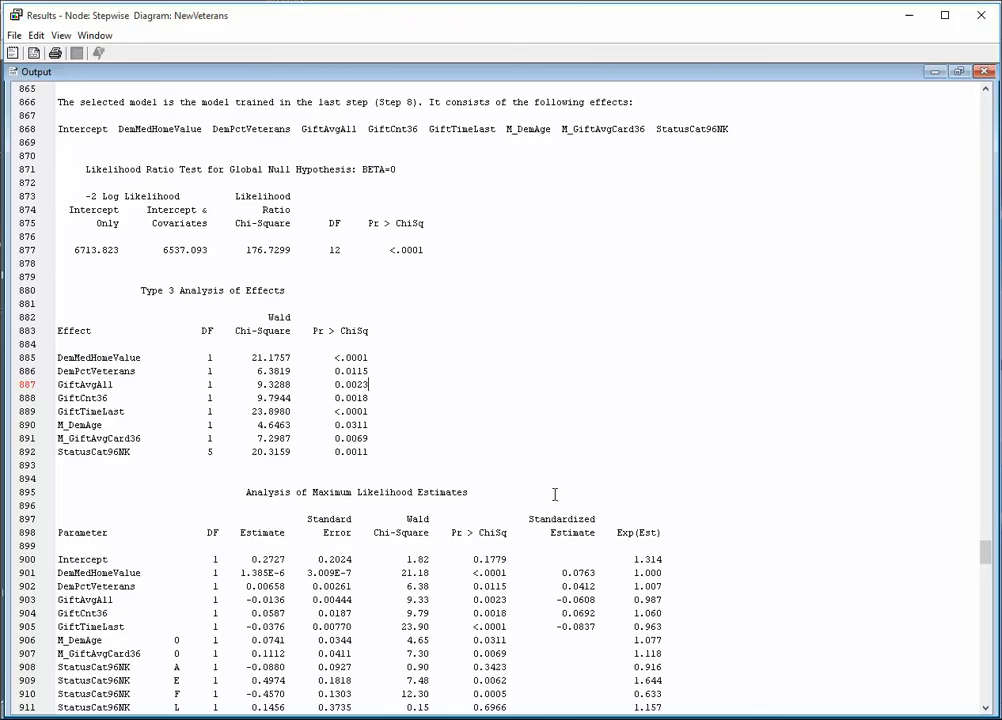
left_click_drag(372, 452, 57, 346)
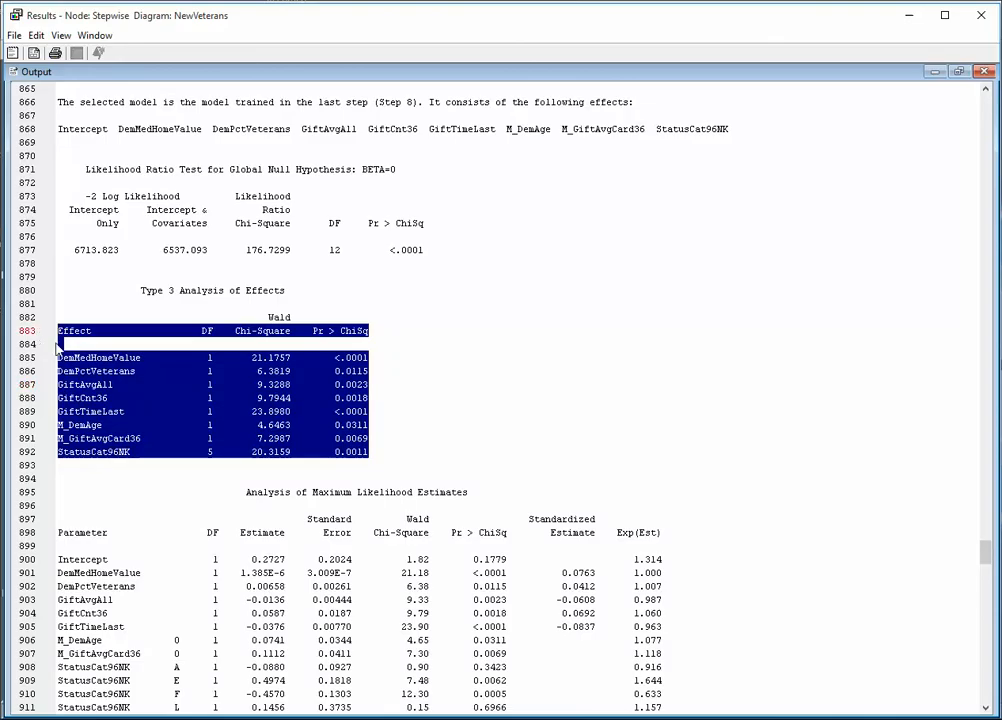
left_click(166, 394)
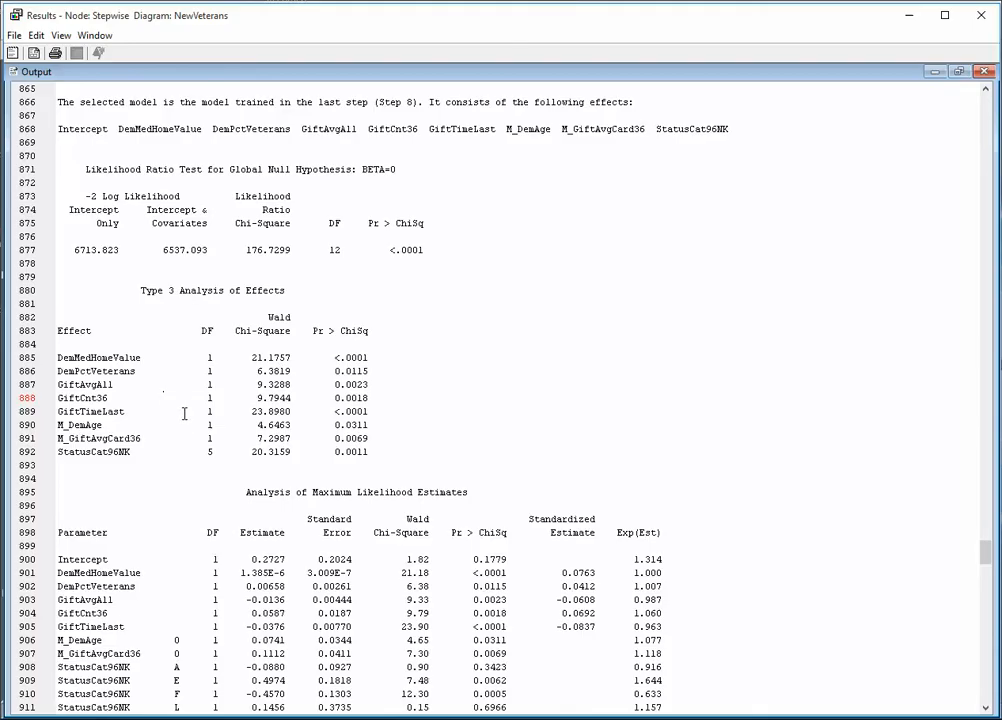
scroll(239, 397, "down", 9)
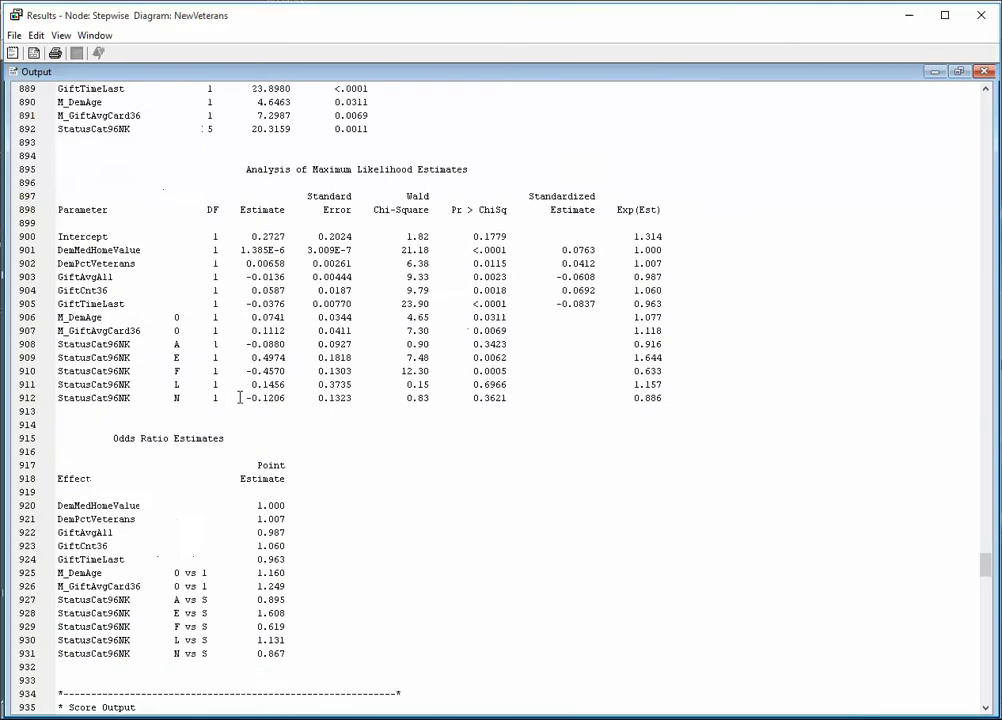
scroll(239, 397, "up", 4)
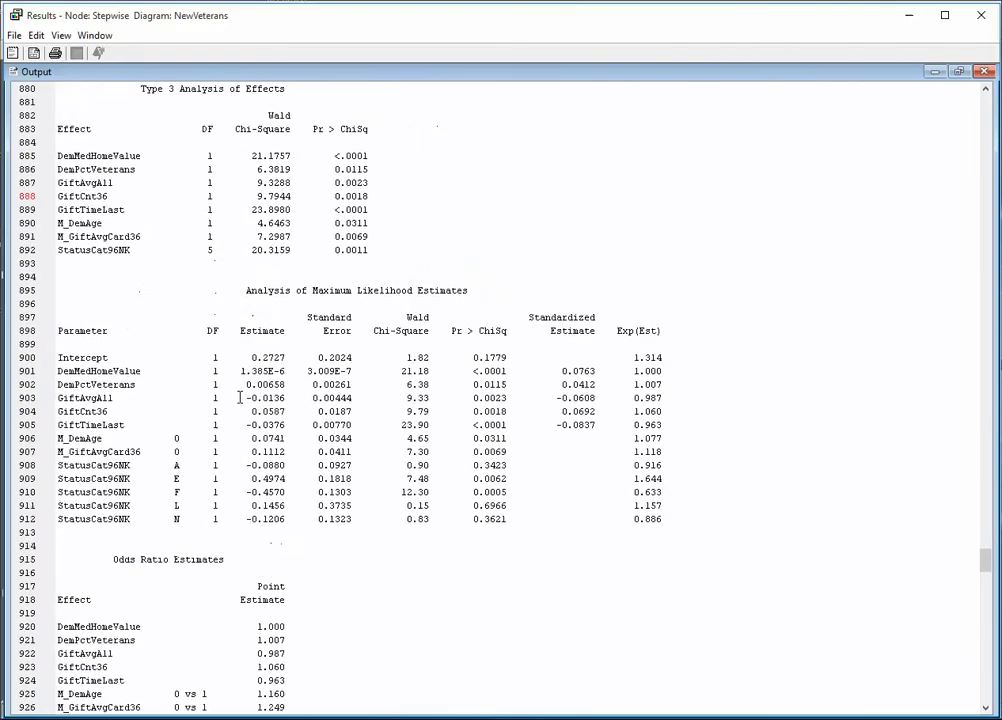
- Highlight the Odds Ratio Estimates table below the maximum likelihood estimates in the Stepwise output
scroll(239, 397, "down", 3)
scroll(239, 397, "down", 3)
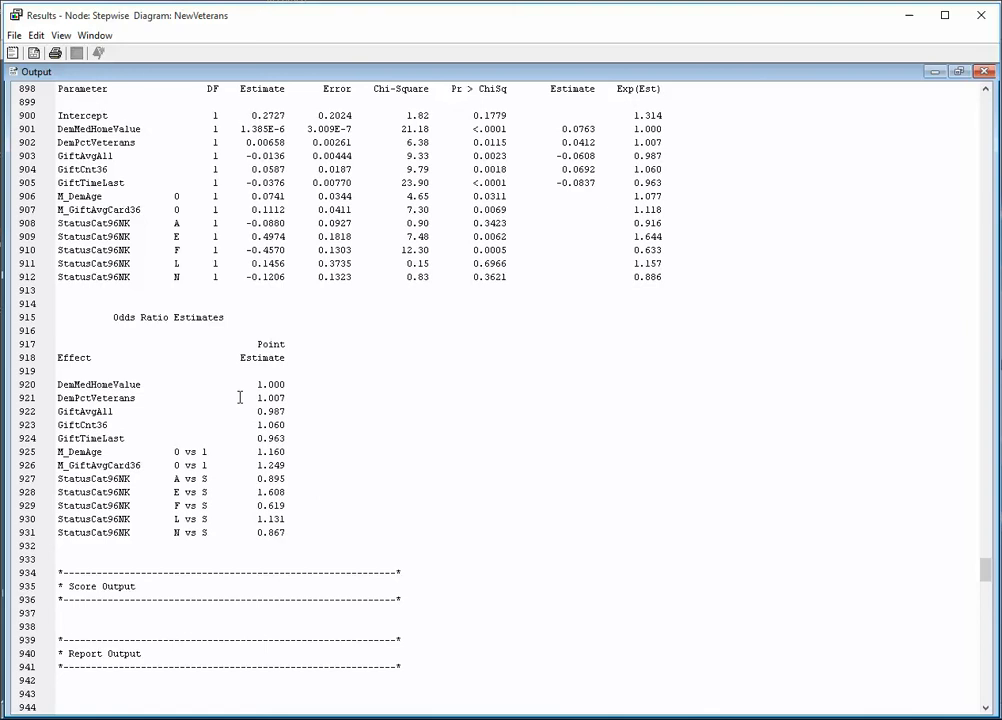
scroll(239, 397, "down", 1)
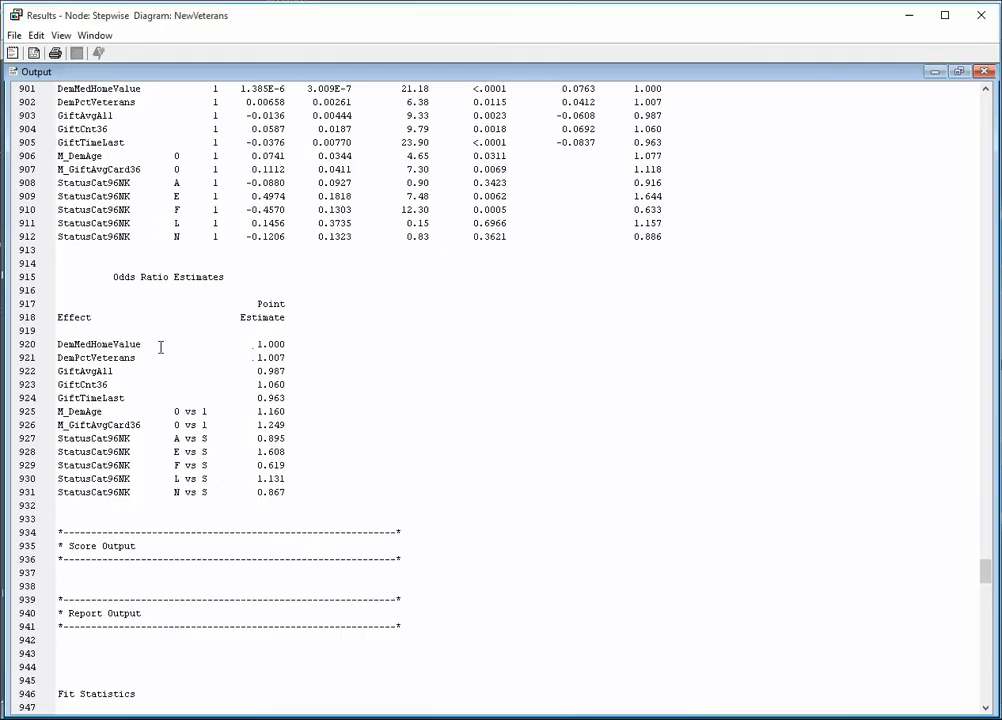
left_click_drag(102, 276, 318, 513)
left_click(283, 490)
- Highlight the DemPctVeterans effect and the decimals of its point estimate in the Odds Ratio Estimates table
double_click(100, 356)
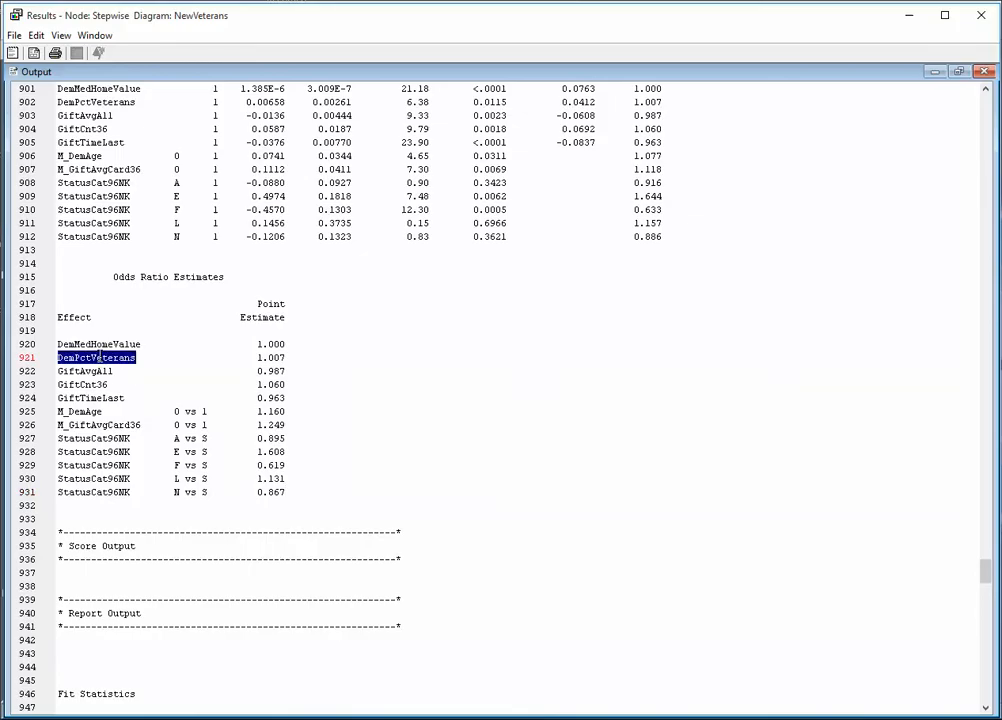
double_click(97, 357)
left_click(121, 356)
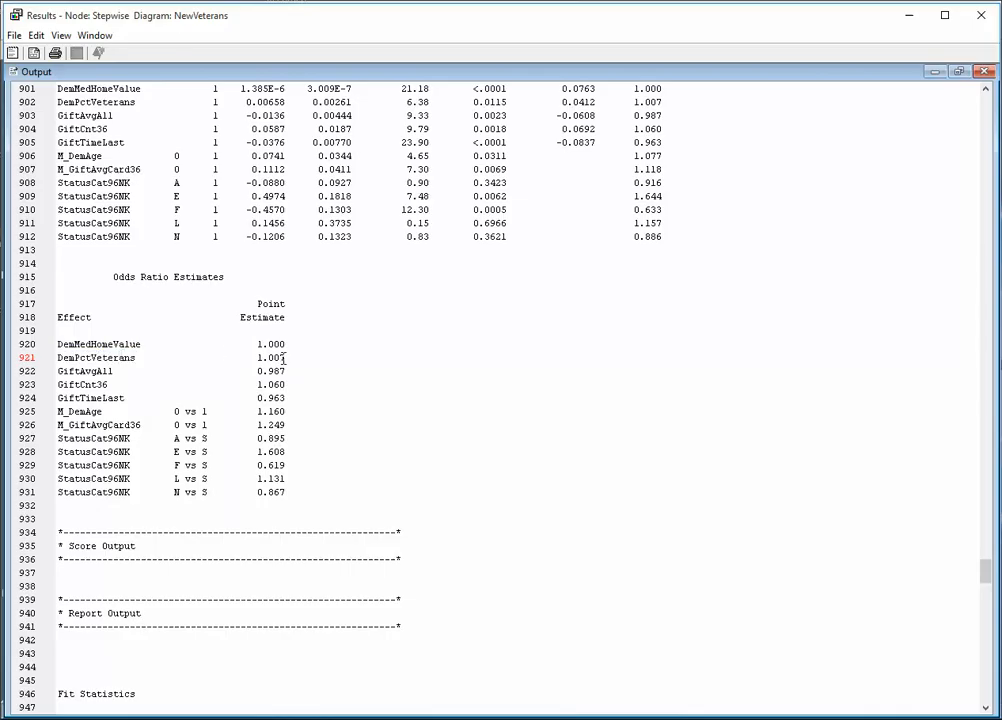
left_click_drag(286, 357, 267, 357)
- Highlight the GiftAvgAll effect and its odds ratio point estimate, and compare it with the DemPctVeterans estimate
left_click_drag(286, 371, 268, 371)
double_click(84, 371)
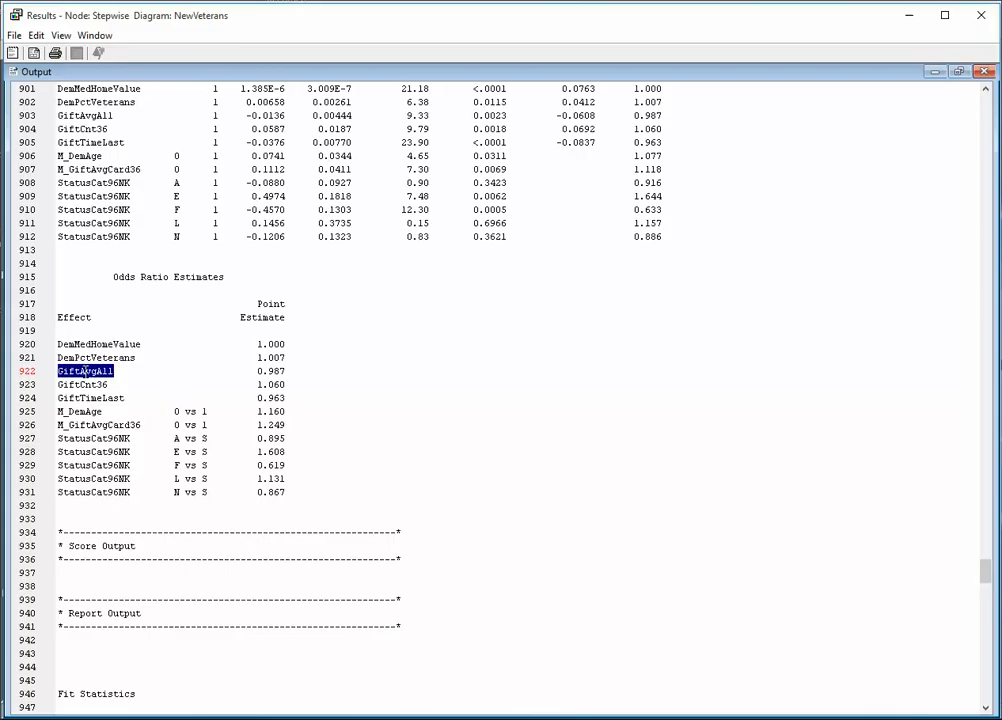
left_click_drag(300, 370, 266, 376)
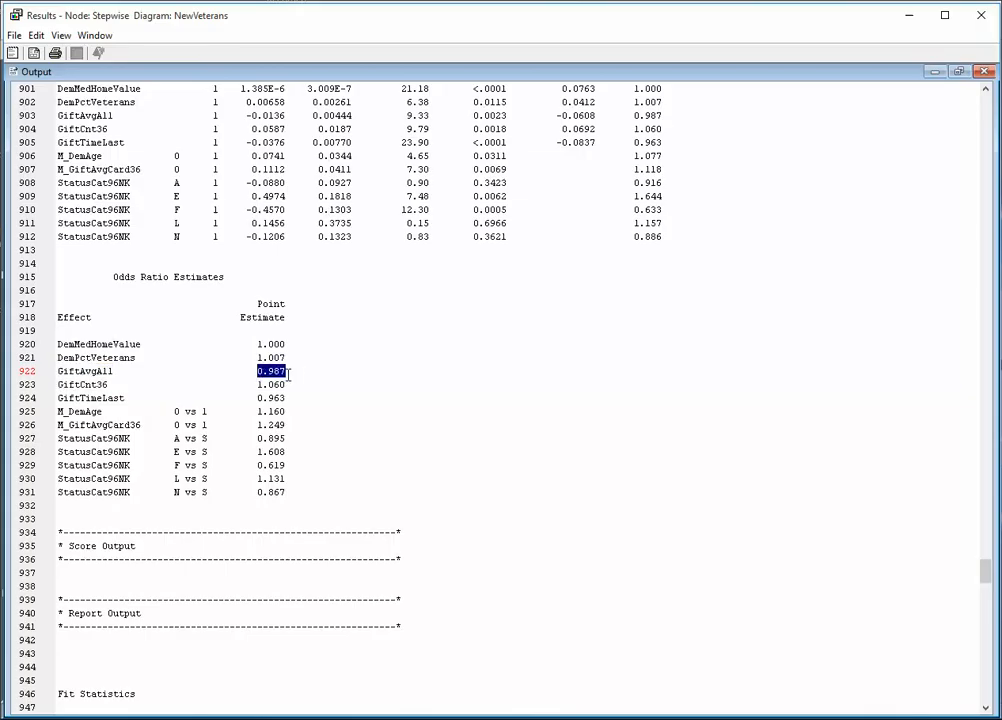
left_click(293, 367)
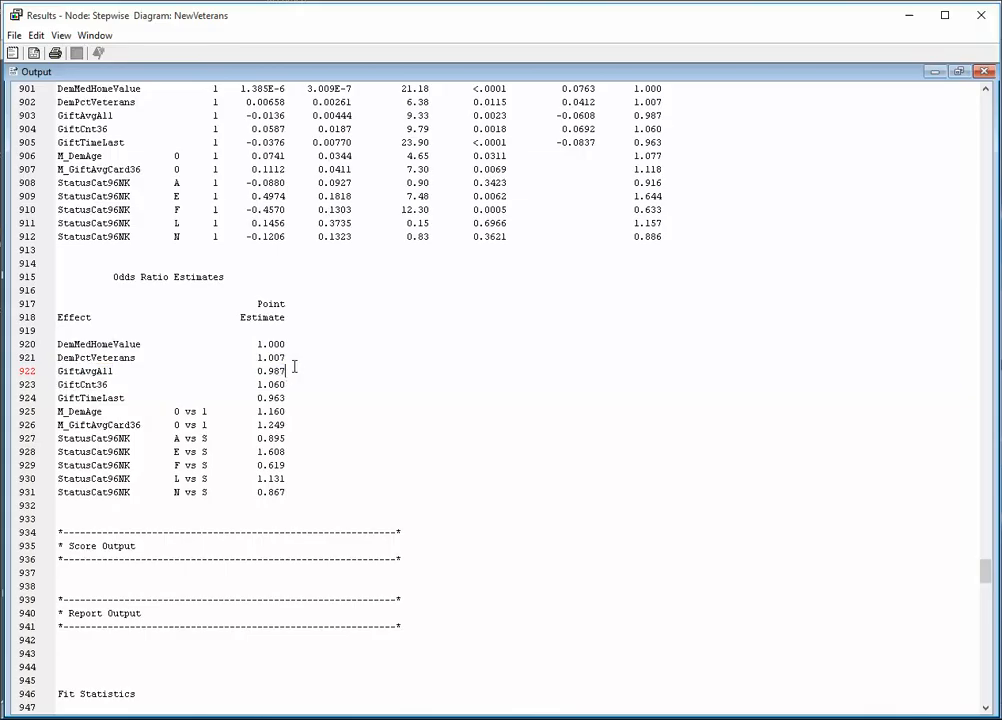
double_click(81, 371)
double_click(280, 371)
mouse_move(251, 357)
left_mouse_down()
mouse_move(280, 358)
mouse_move(248, 369)
left_mouse_up()
left_click(270, 357)
- Highlight the categorical effects from M_DemAge to StatusCat96NK, and examine the StatusCat96NK A vs S comparison and the point estimates
left_click_drag(60, 411, 286, 503)
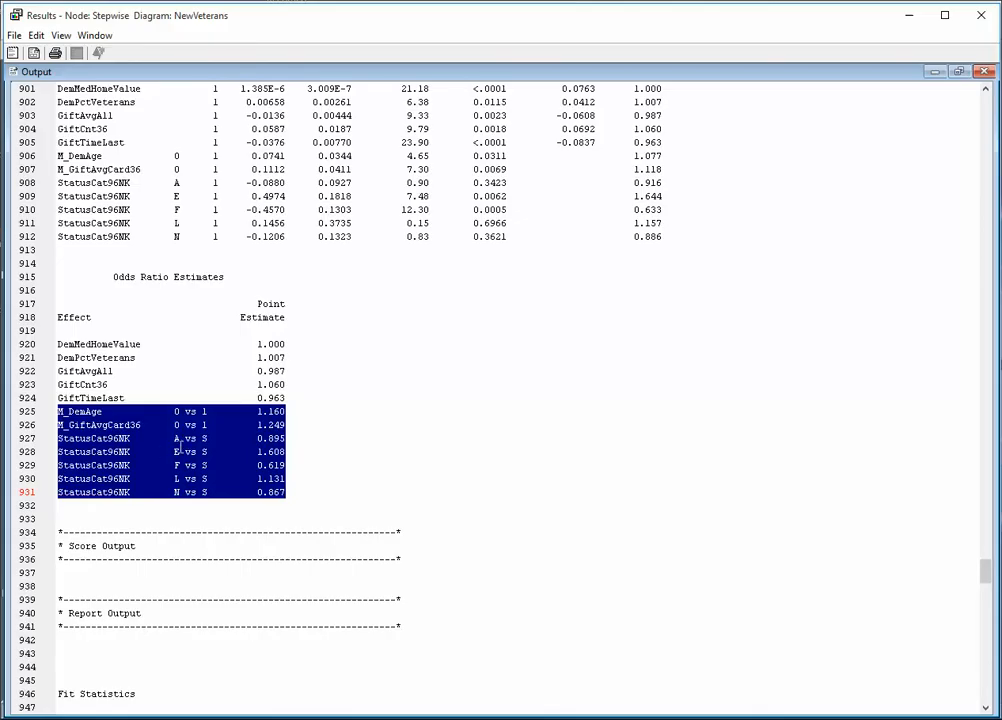
left_click(178, 441)
double_click(176, 439)
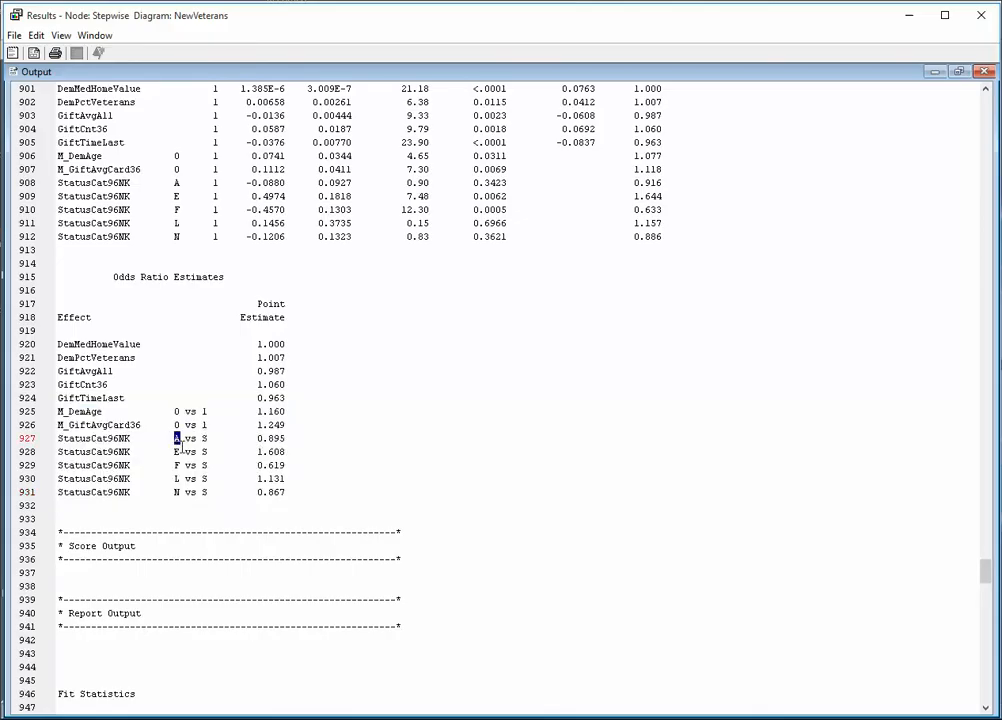
double_click(205, 438)
left_click(78, 440)
left_click_drag(257, 438, 286, 438)
left_click_drag(174, 438, 181, 438)
left_click_drag(201, 438, 208, 438)
left_click(209, 437)
left_click_drag(258, 425, 285, 481)
left_click(264, 490)
- Highlight the DemMedHomeValue effect and the decimals of its odds ratio point estimate
left_click_drag(286, 344, 268, 344)
left_click(276, 344)
left_click(81, 344)
double_click(82, 344)
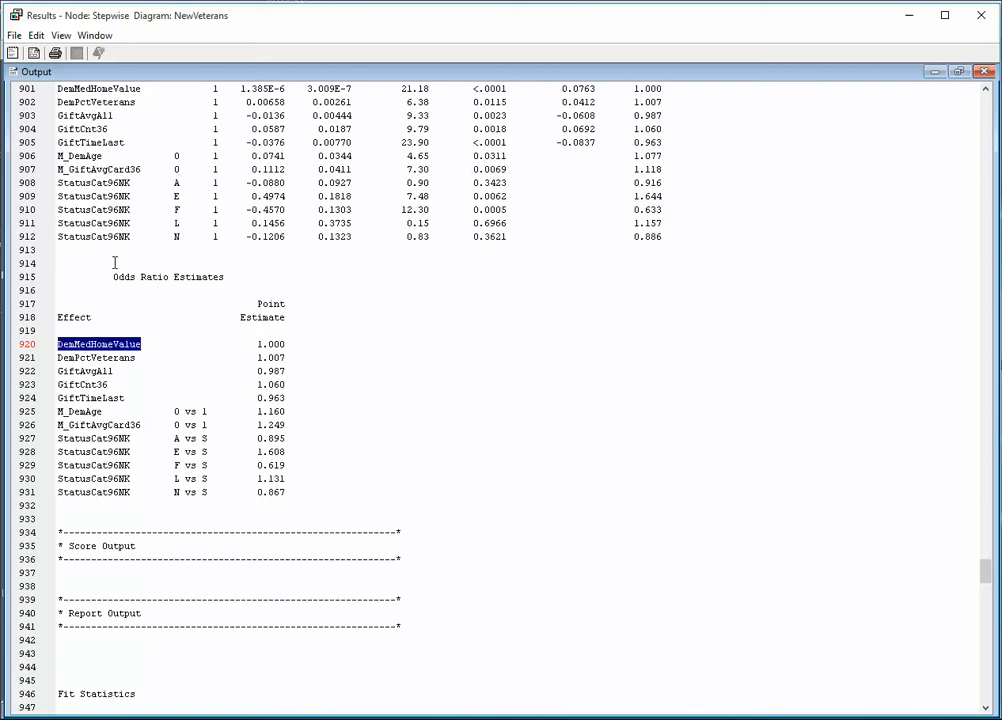
left_click(148, 355)
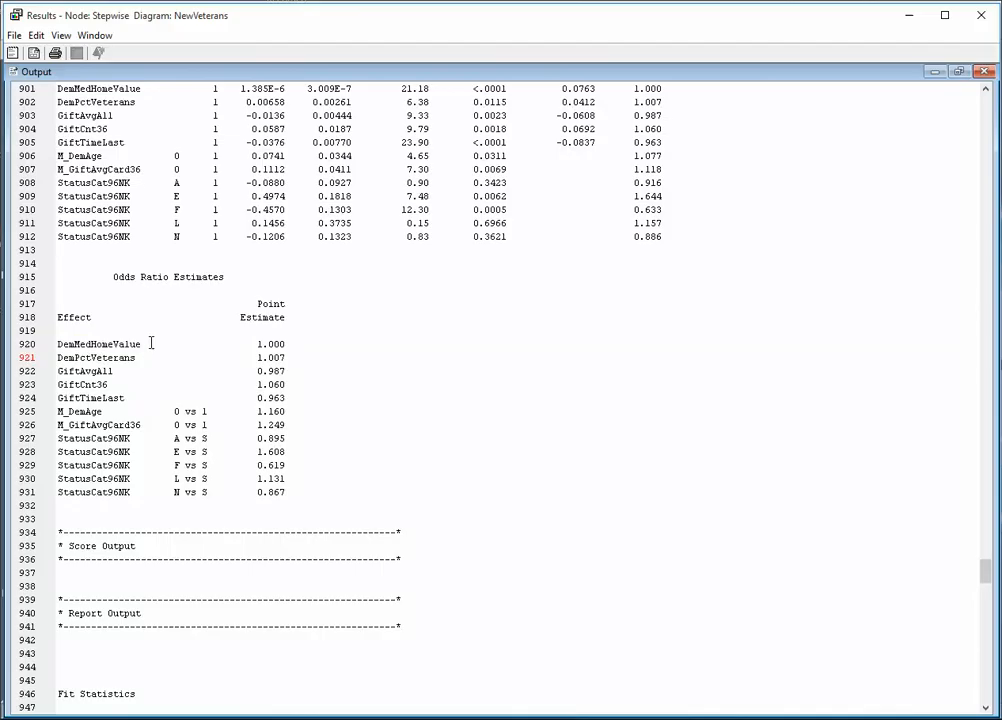
left_click(151, 343)
left_click_drag(148, 343, 59, 341)
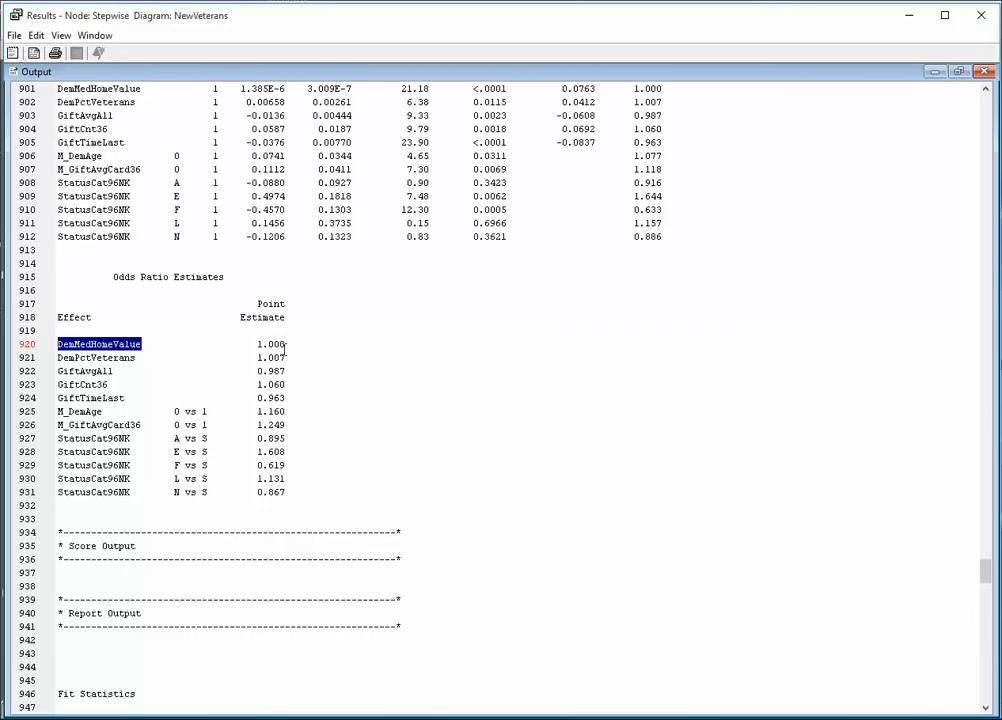
left_click_drag(286, 345, 268, 345)
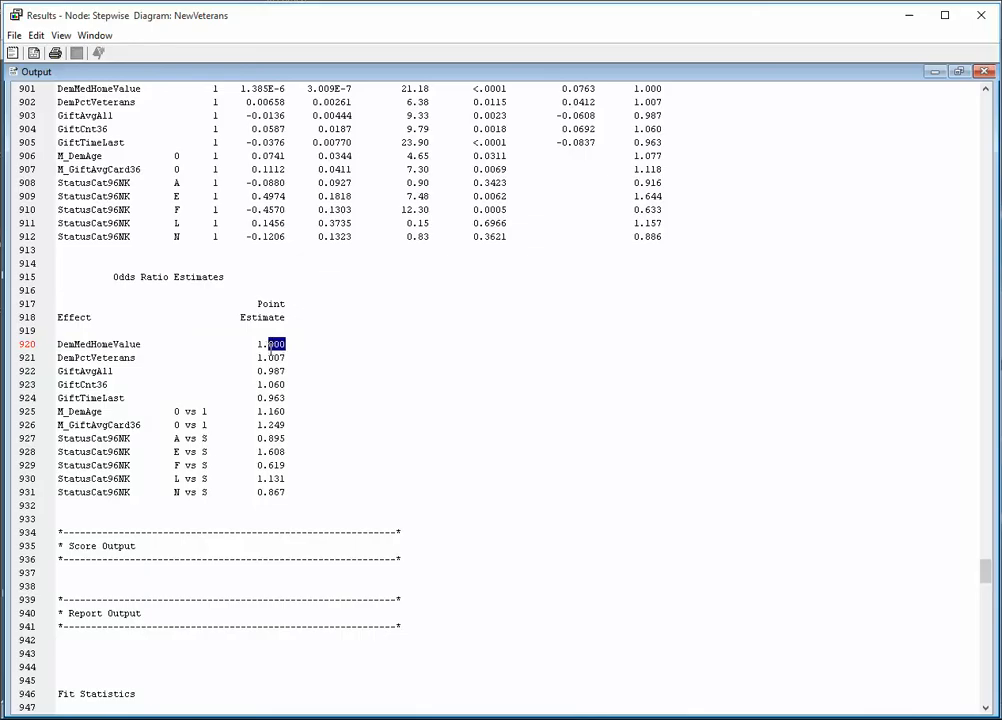
left_click(272, 346)
double_click(271, 344)
left_click(395, 341)
left_click_drag(269, 345, 281, 345)
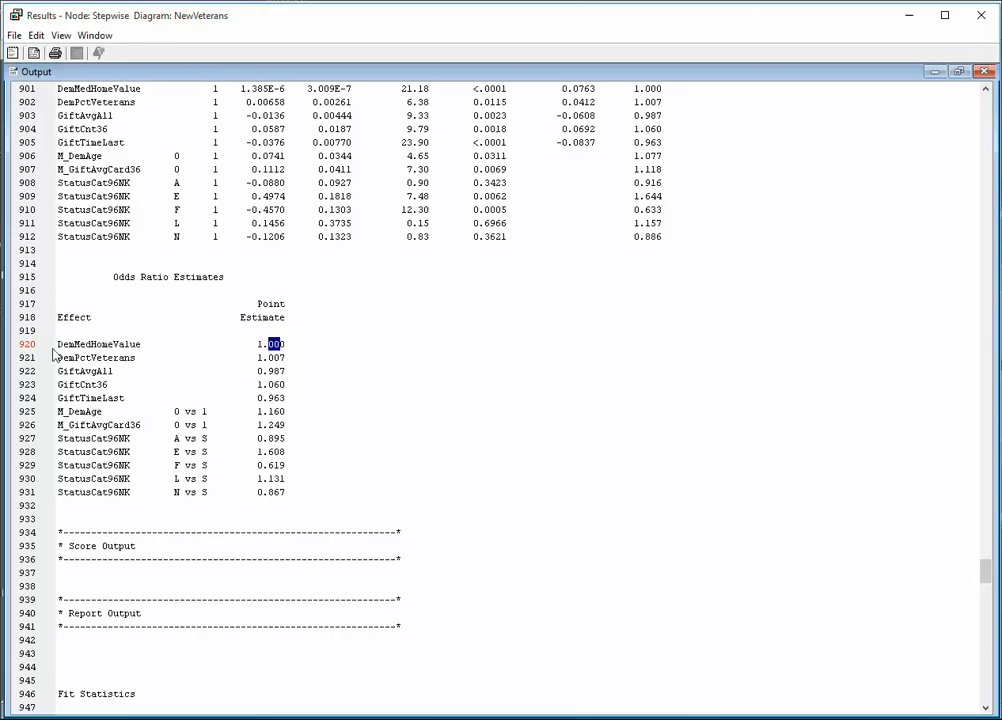